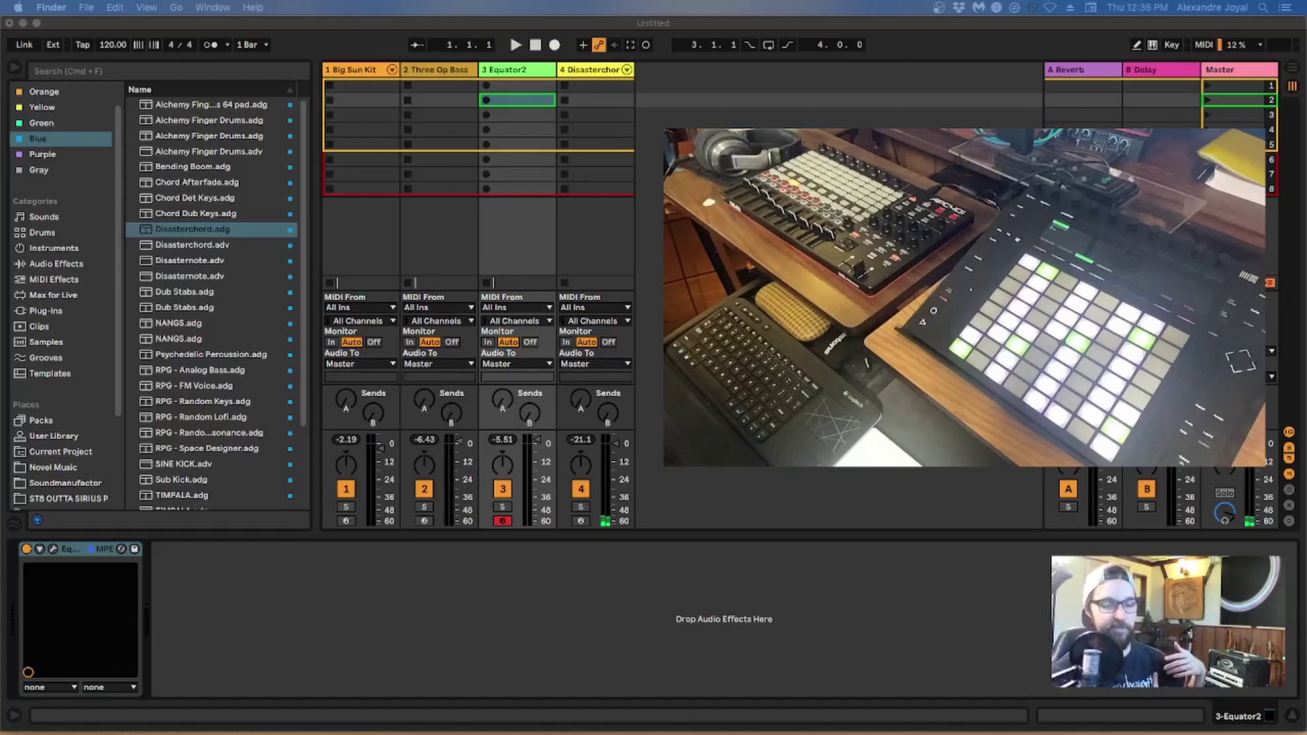
- Move the session selection from the Disasterchord track across to the first clip slot of the Big Sun Kit track
click(596, 100)
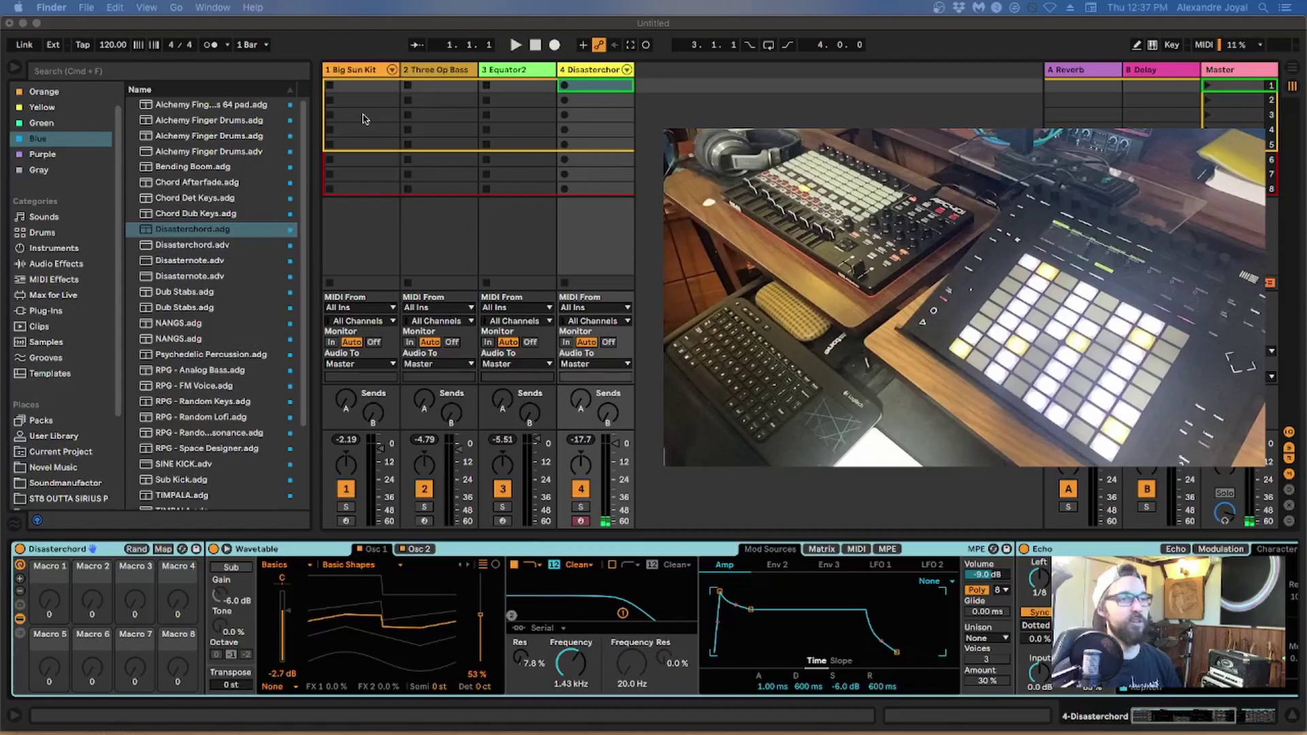
key(Left)
key(Left)
key(Left)
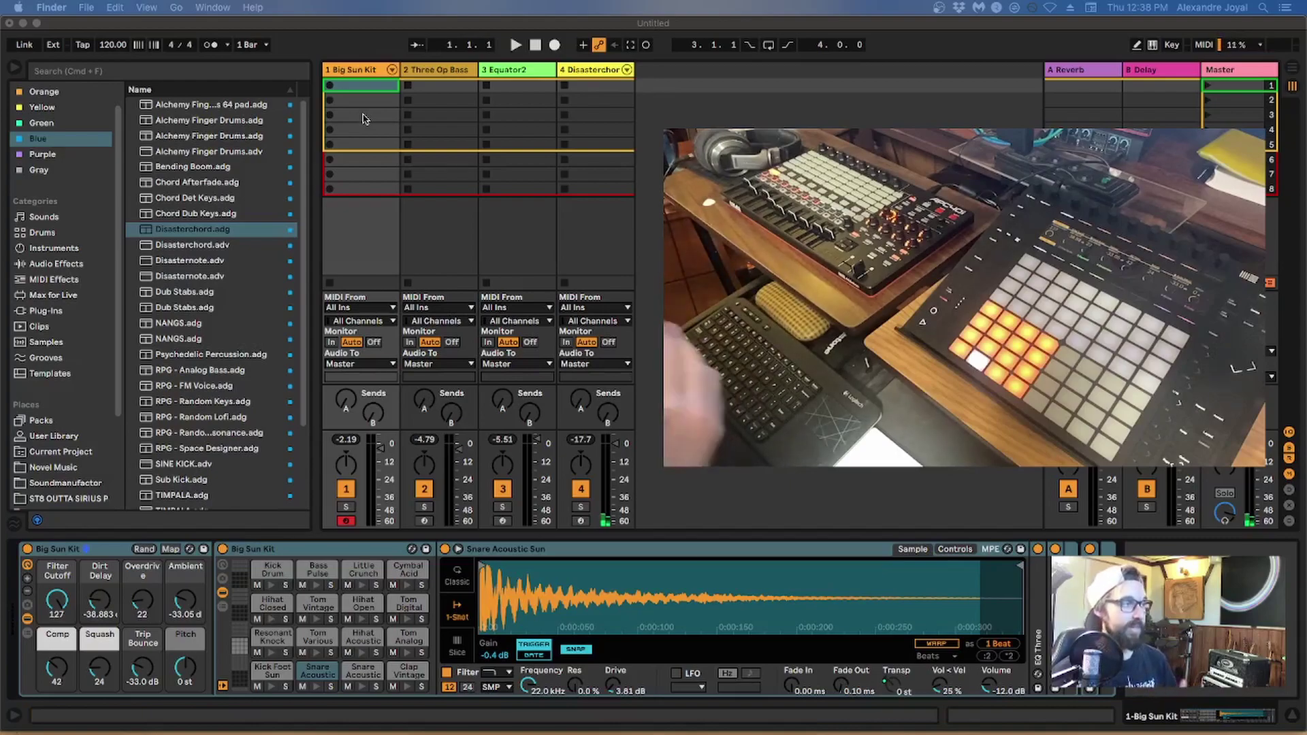
- Switch to Ableton Live, show the Arrangement View and return to the Session View
key(super+Tab)
key(Tab)
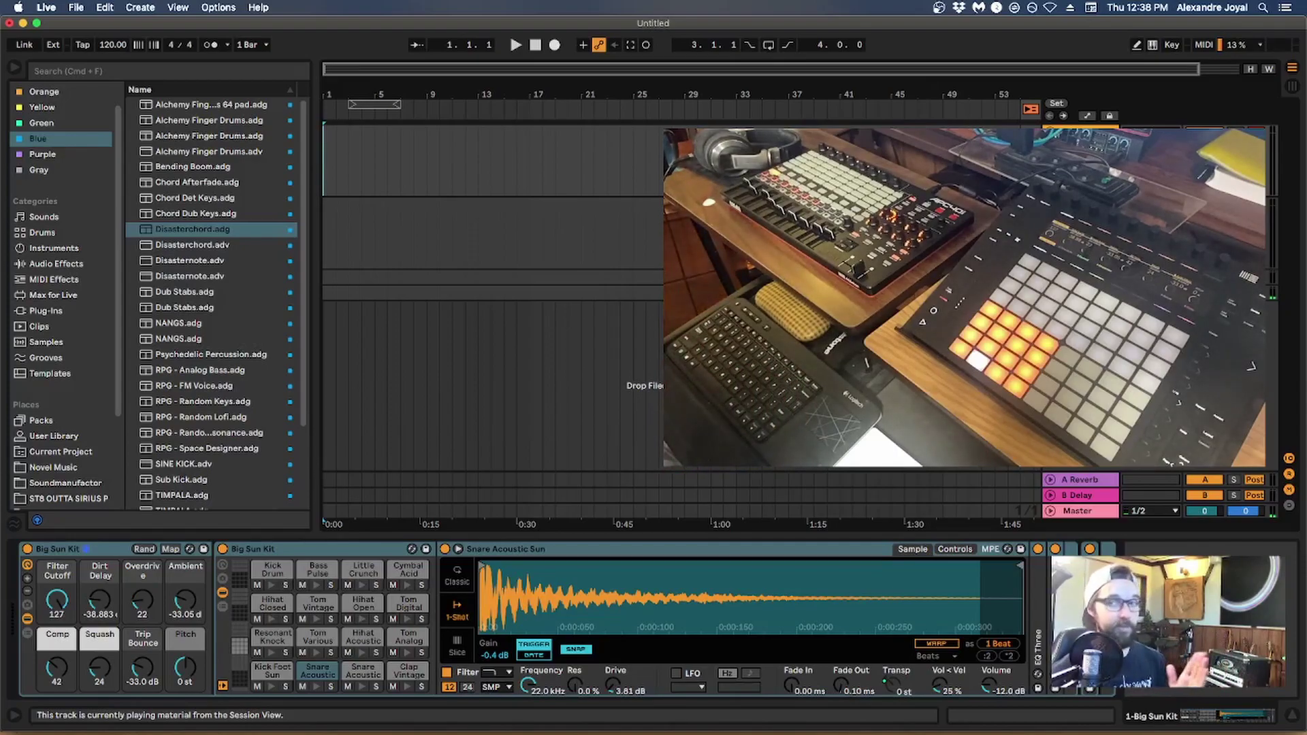
key(Tab)
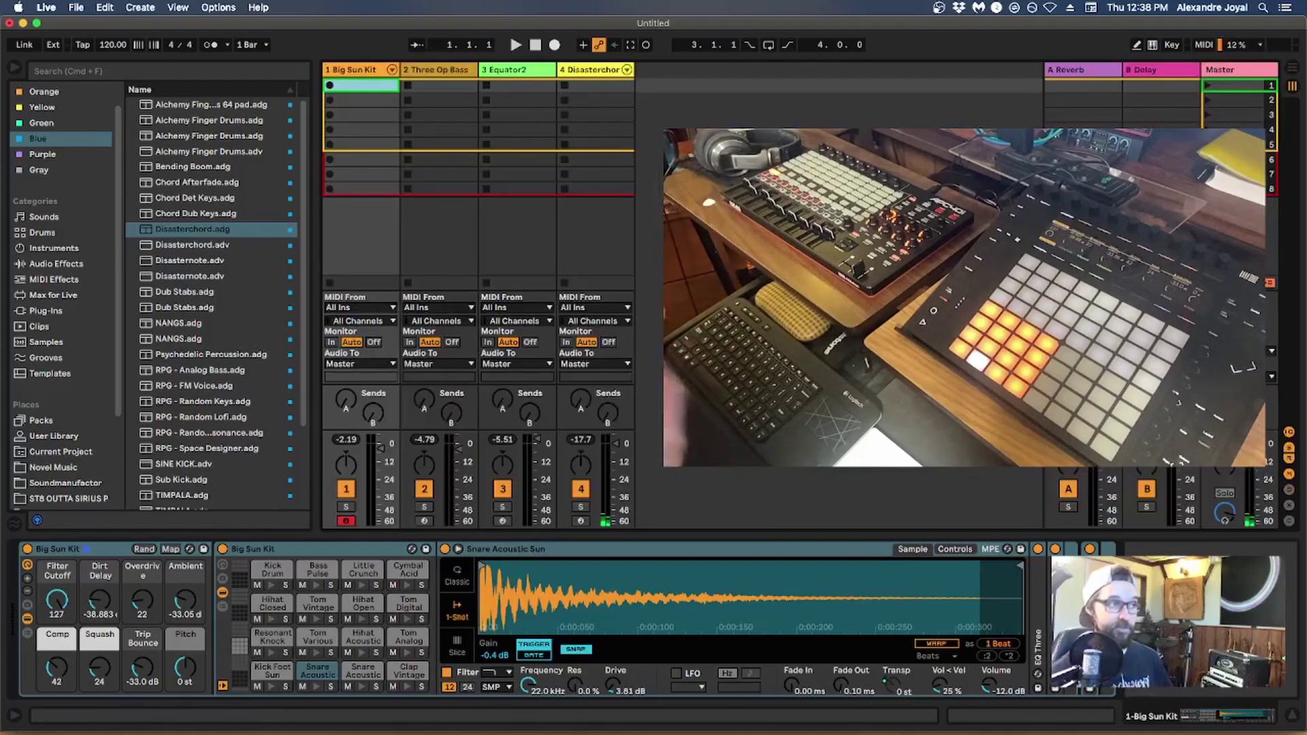
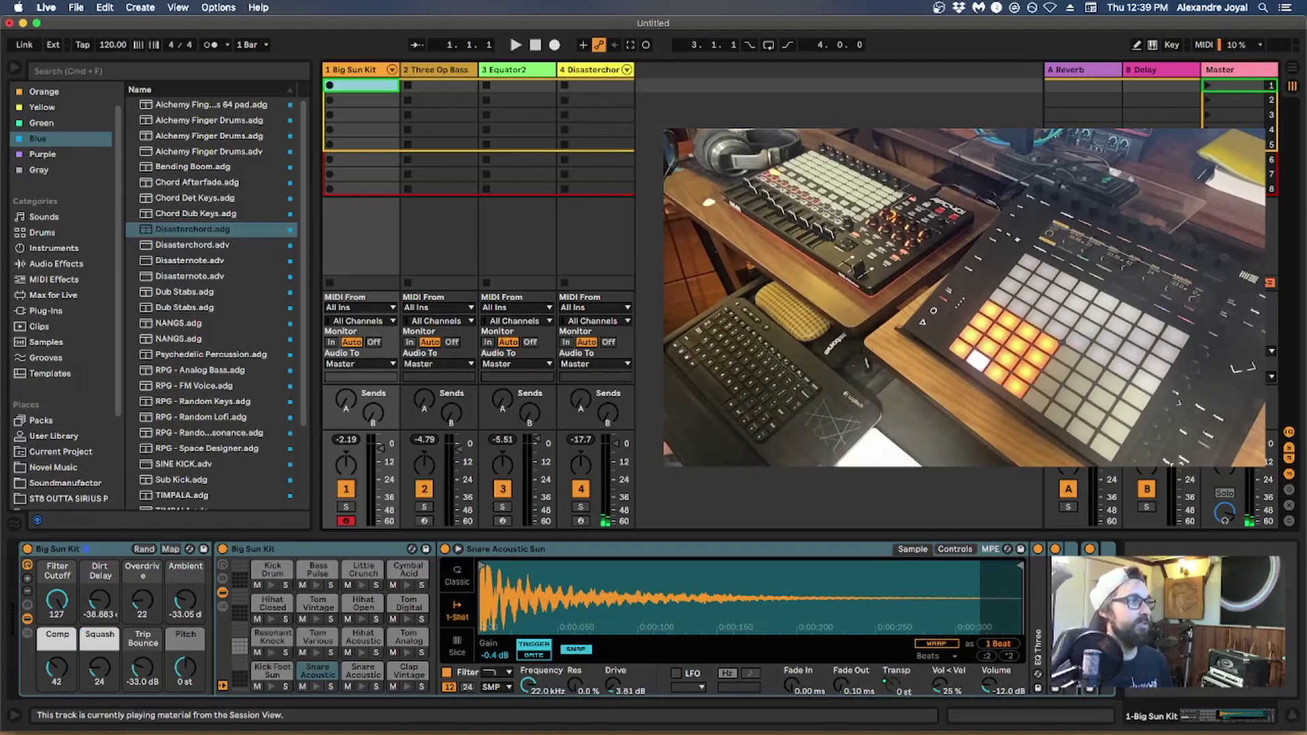
- Enable the metronome and start the transport to hear it
click(210, 46)
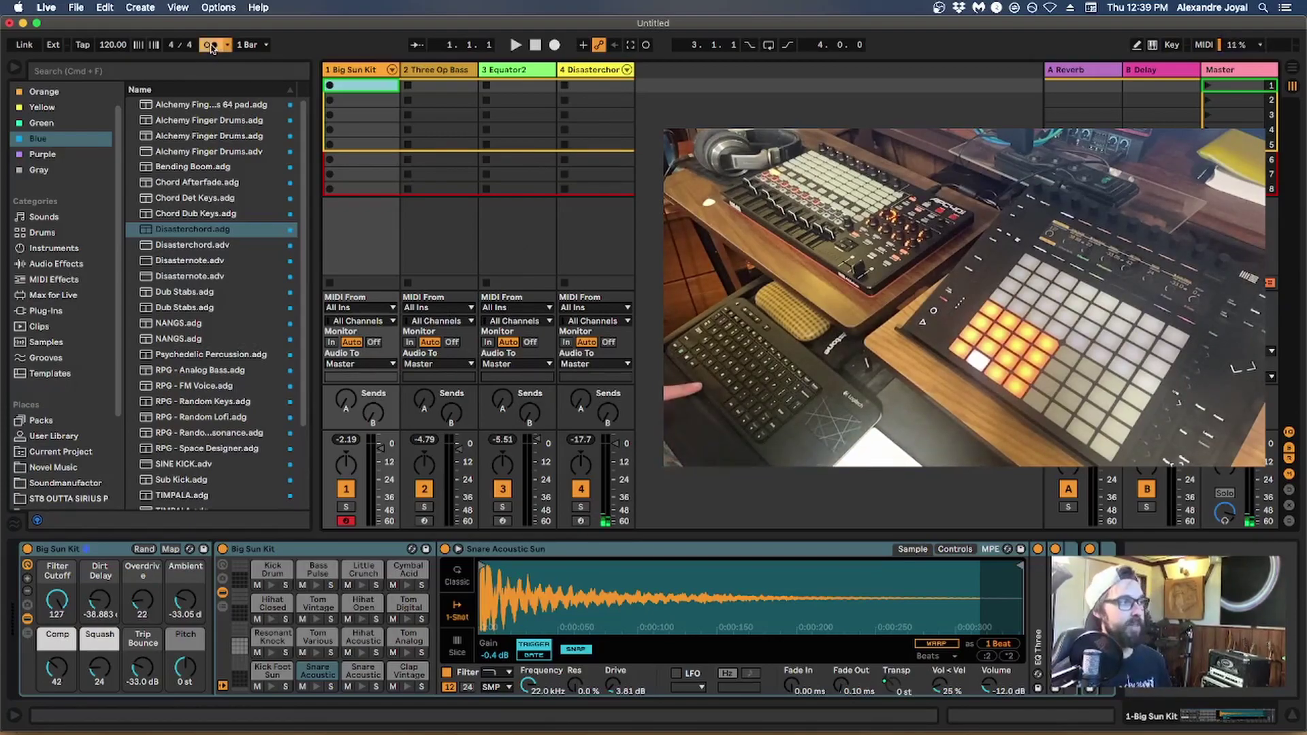
key(space)
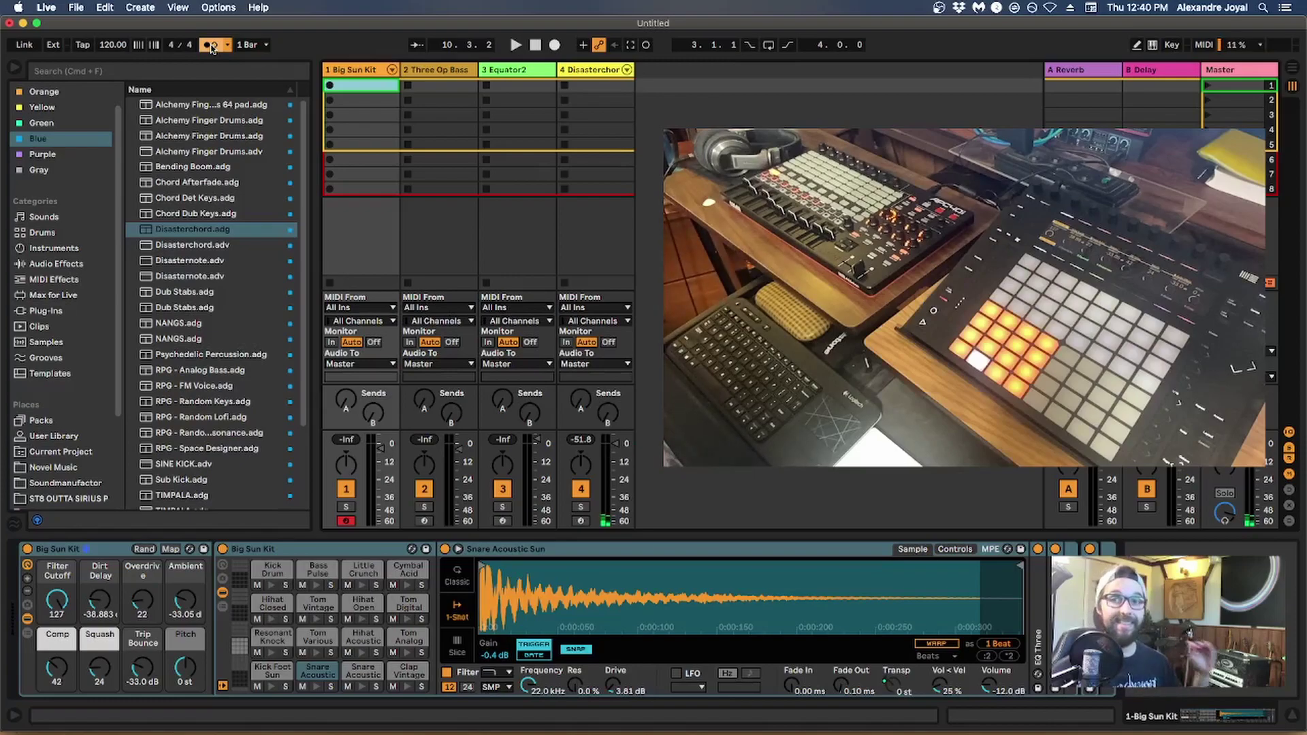
- Compare selecting the Equator2 and Three Op Bass tracks, and arm Equator2 for recording
click(523, 72)
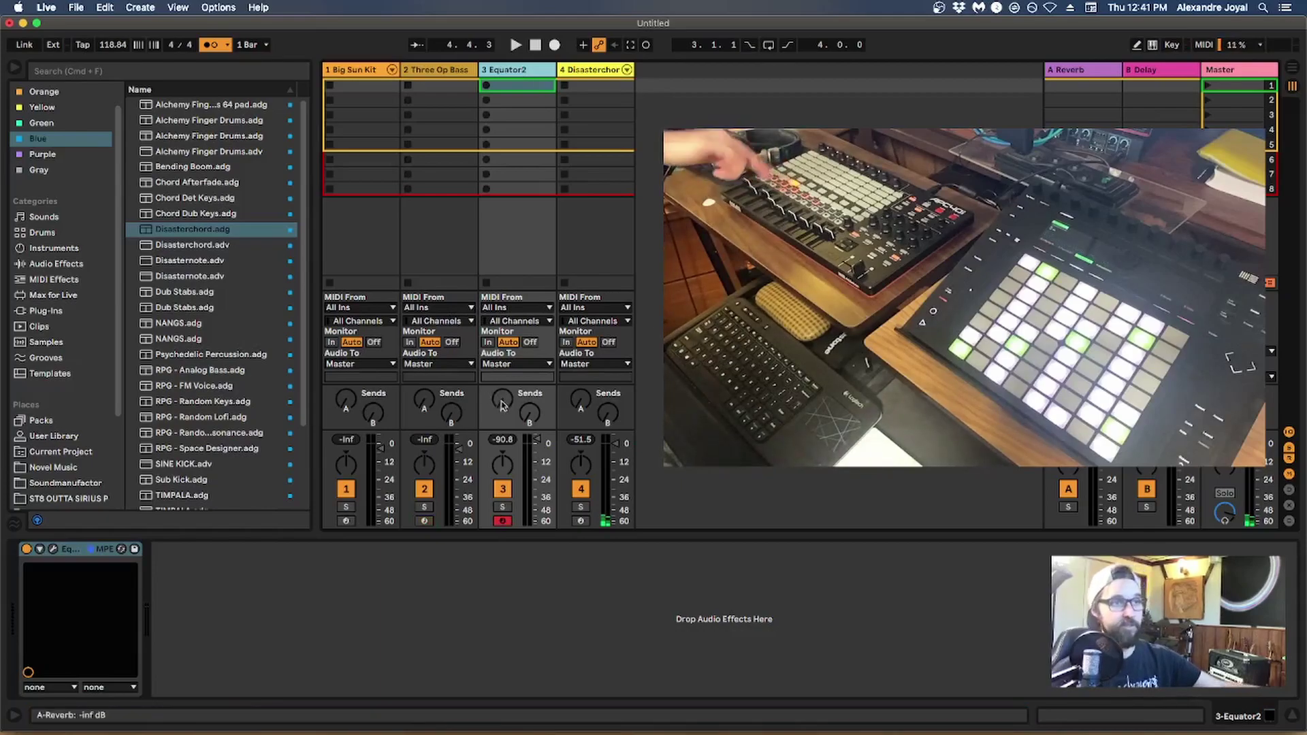
click(433, 73)
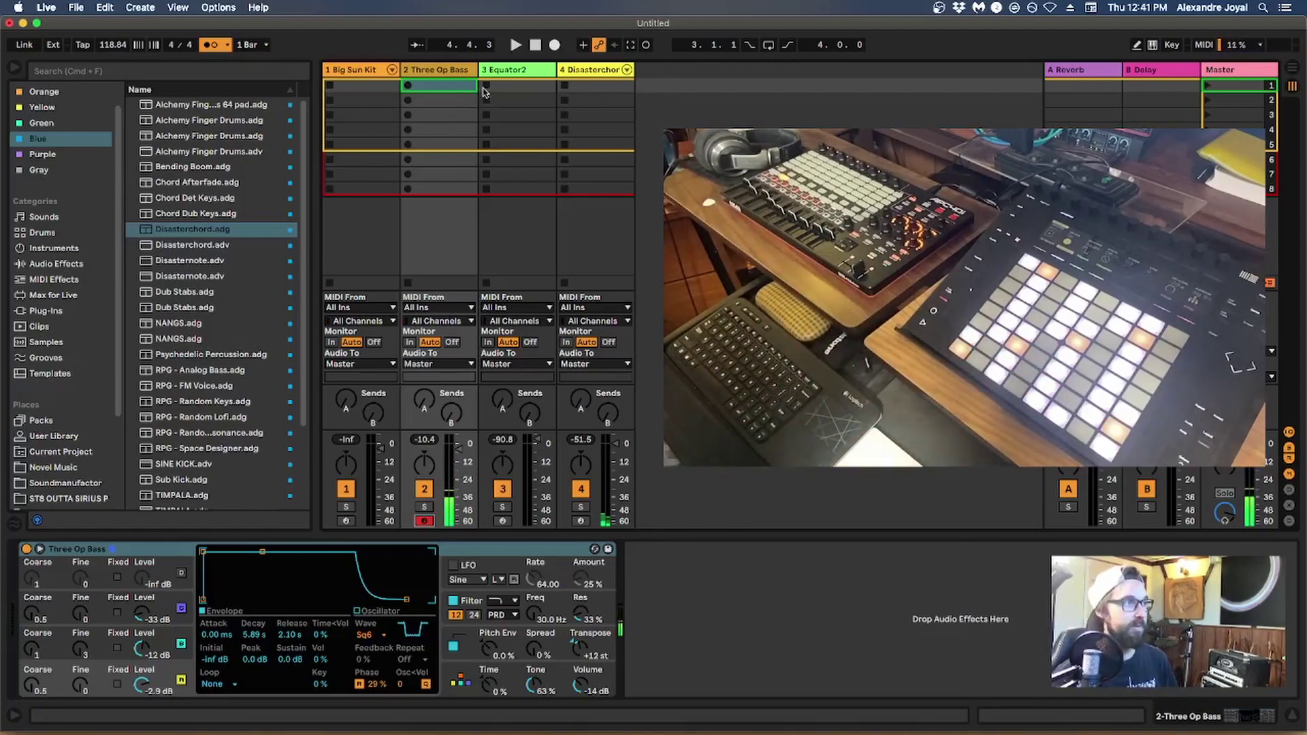
click(505, 71)
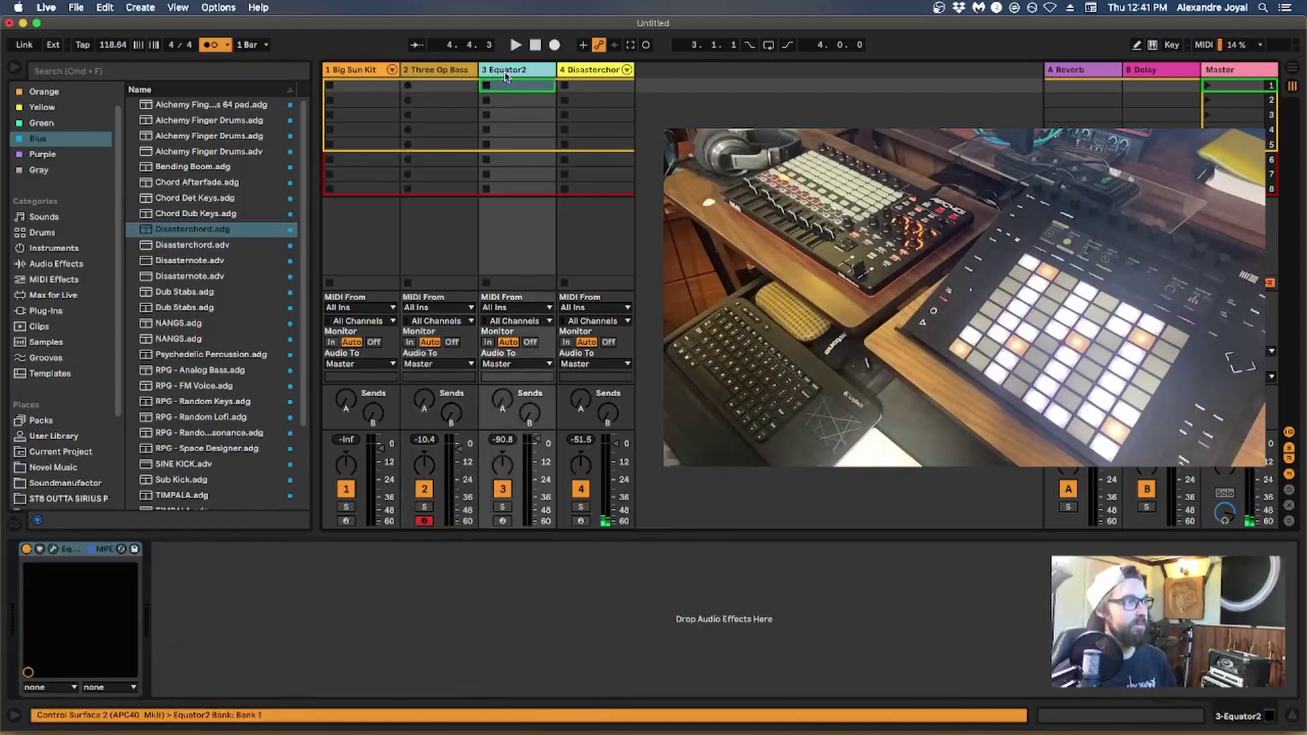
click(503, 521)
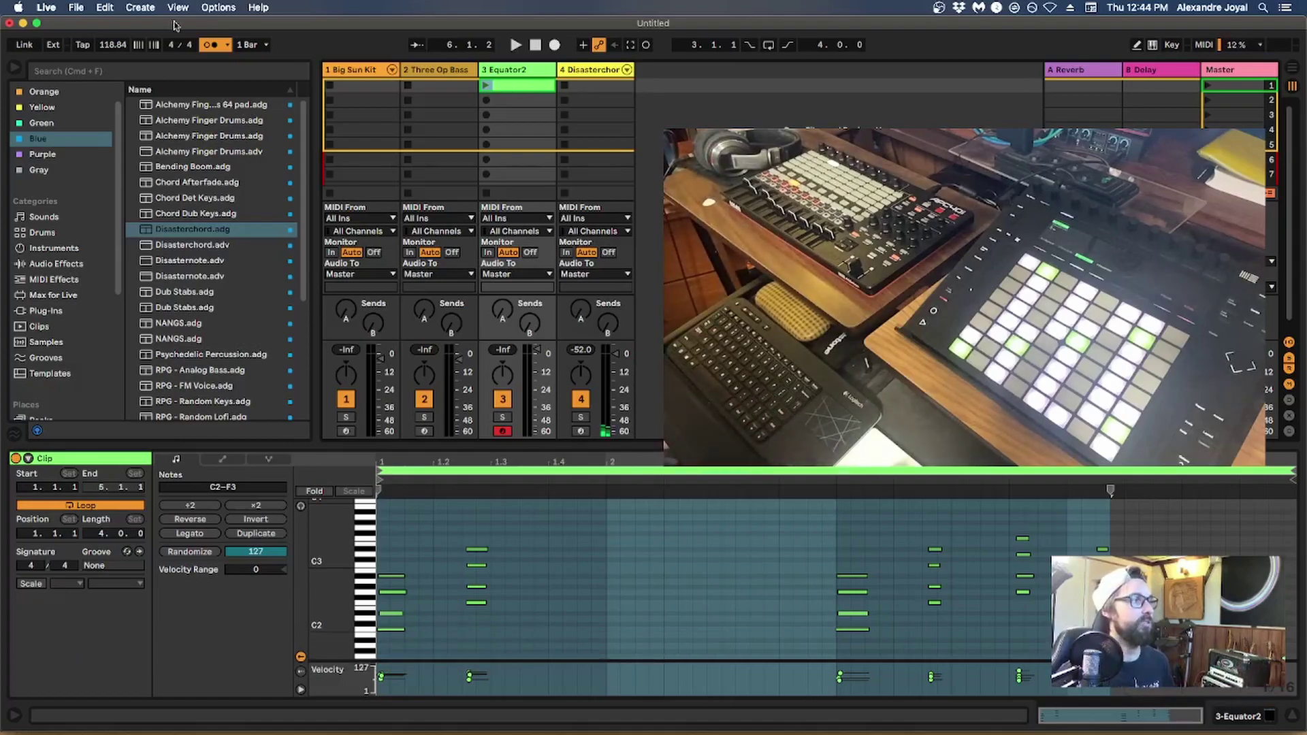
- Set the global launch quantization to 1 Bar and review its other options
click(253, 43)
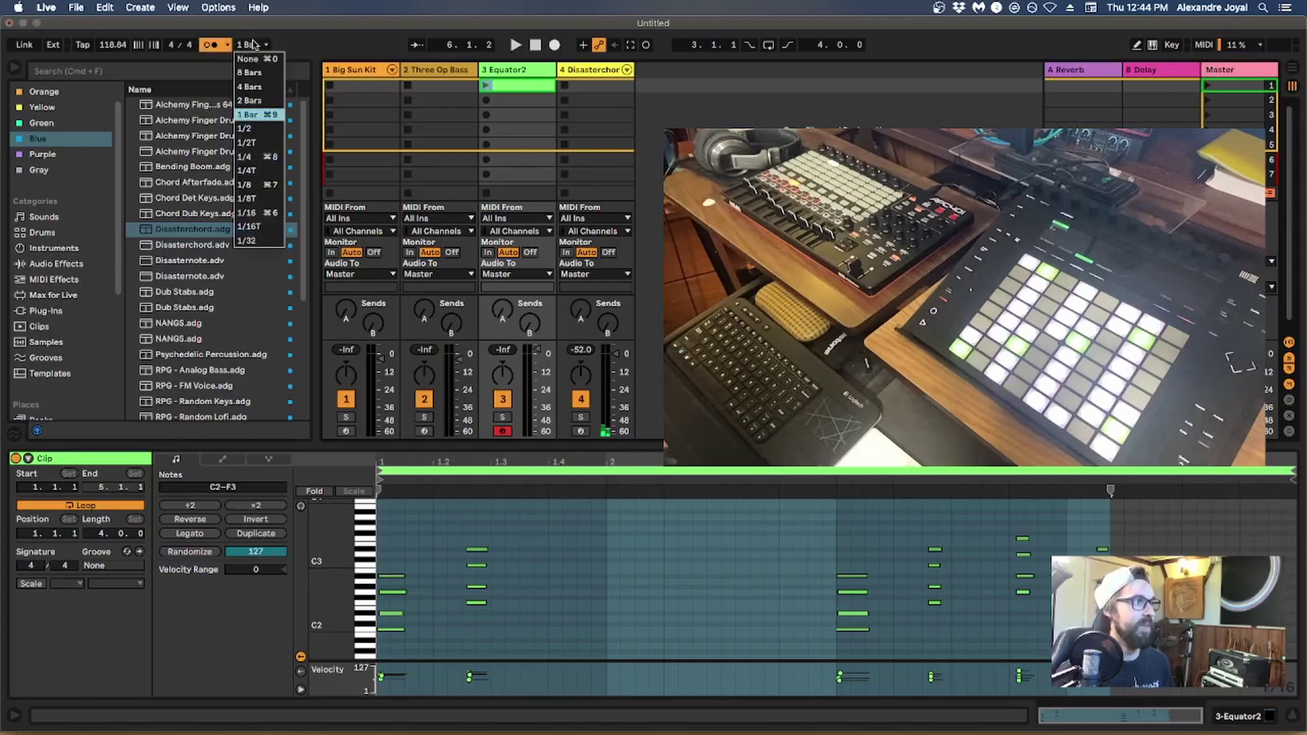
click(254, 115)
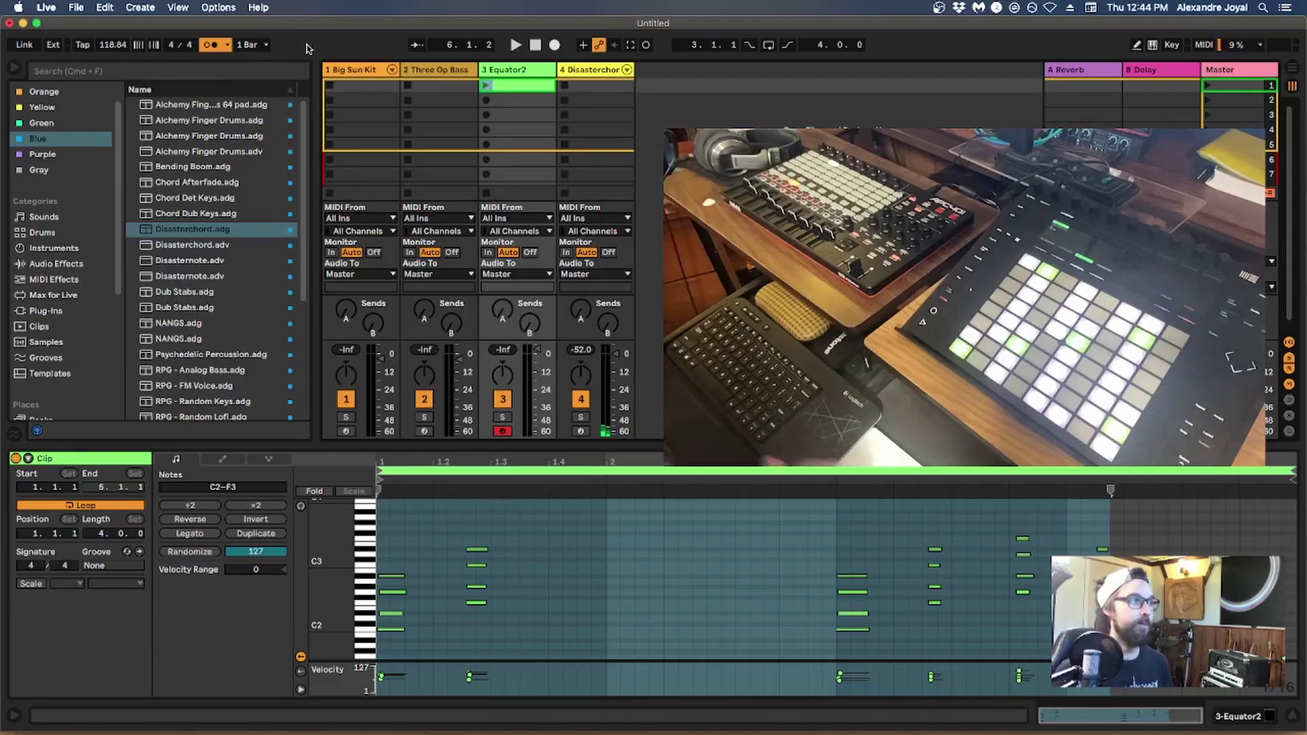
click(255, 45)
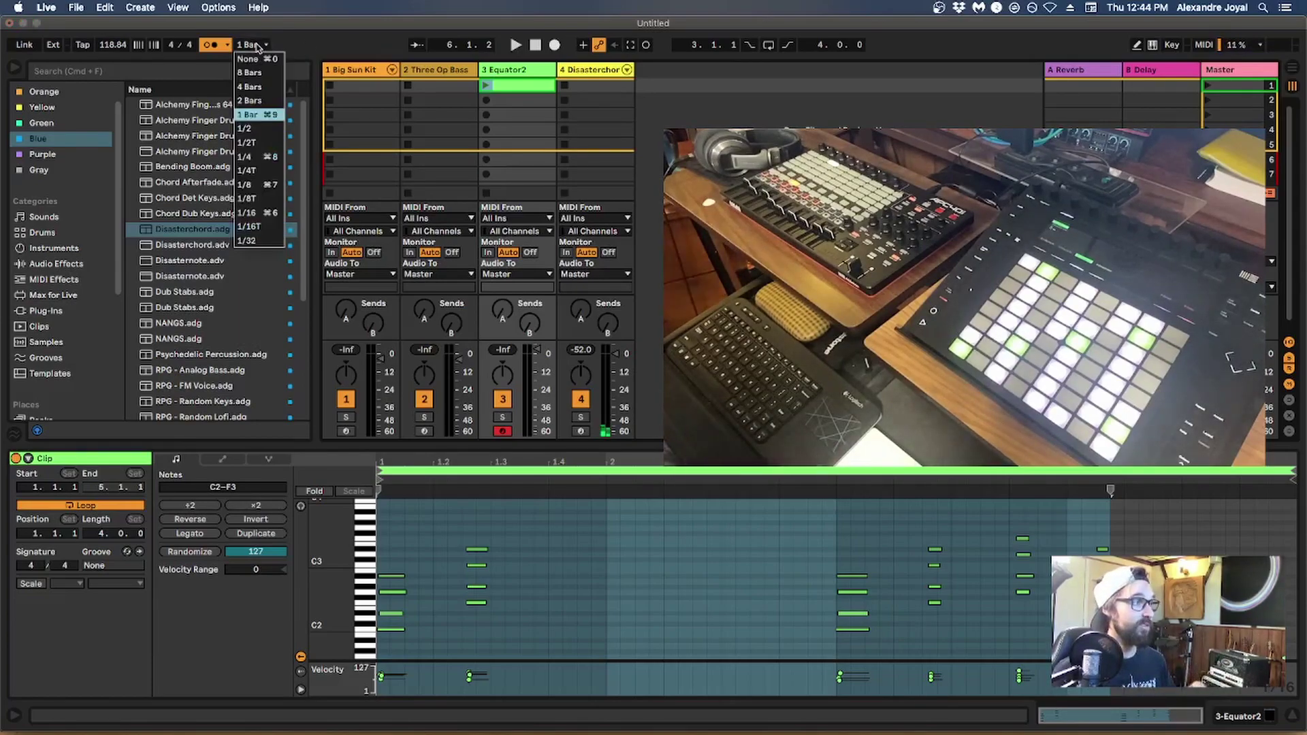
click(296, 41)
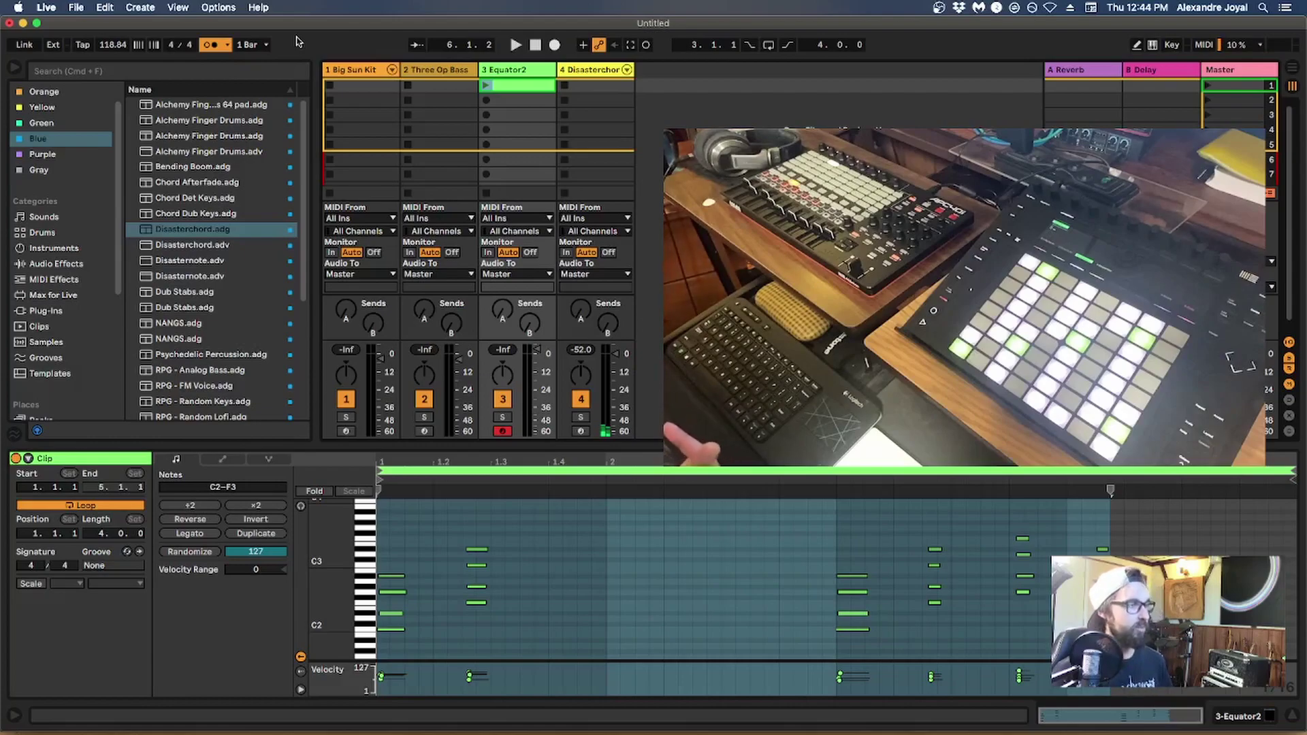
- Play and stop the recorded clip in the first slot of the Equator2 track, and toggle the transport again
key(space)
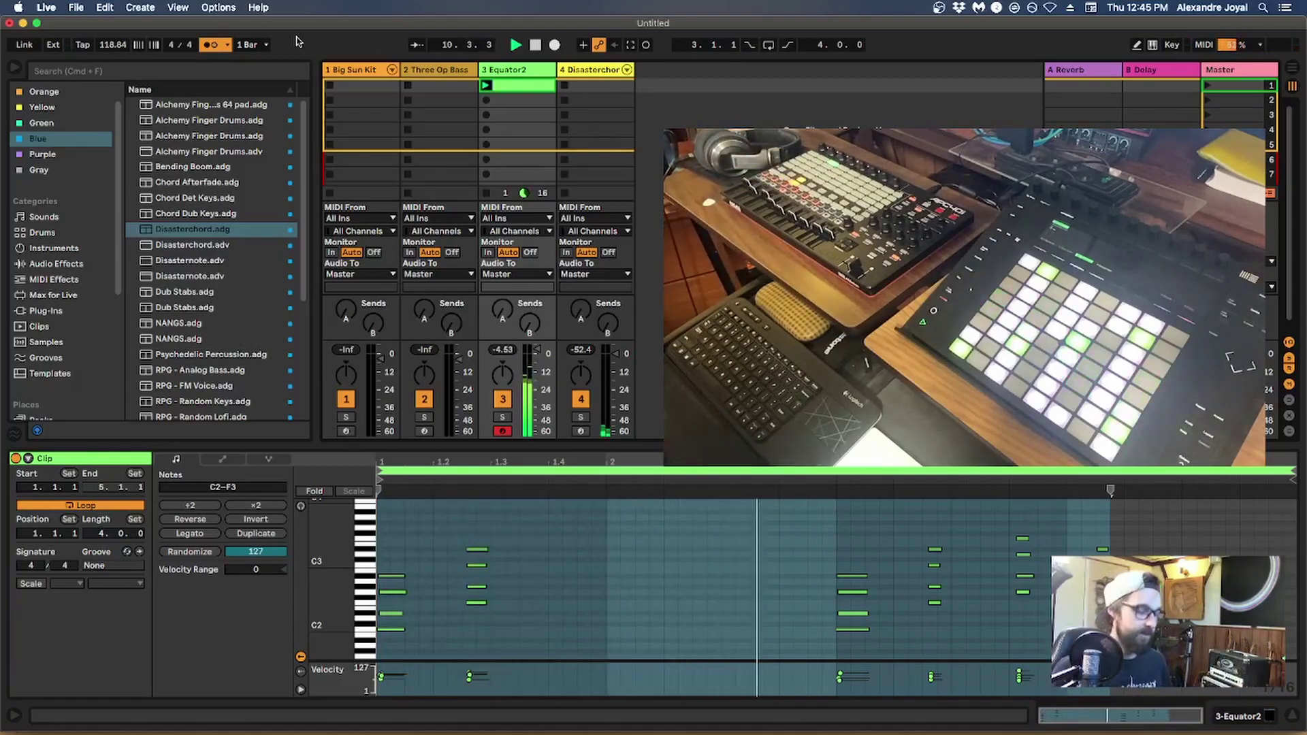
key(space)
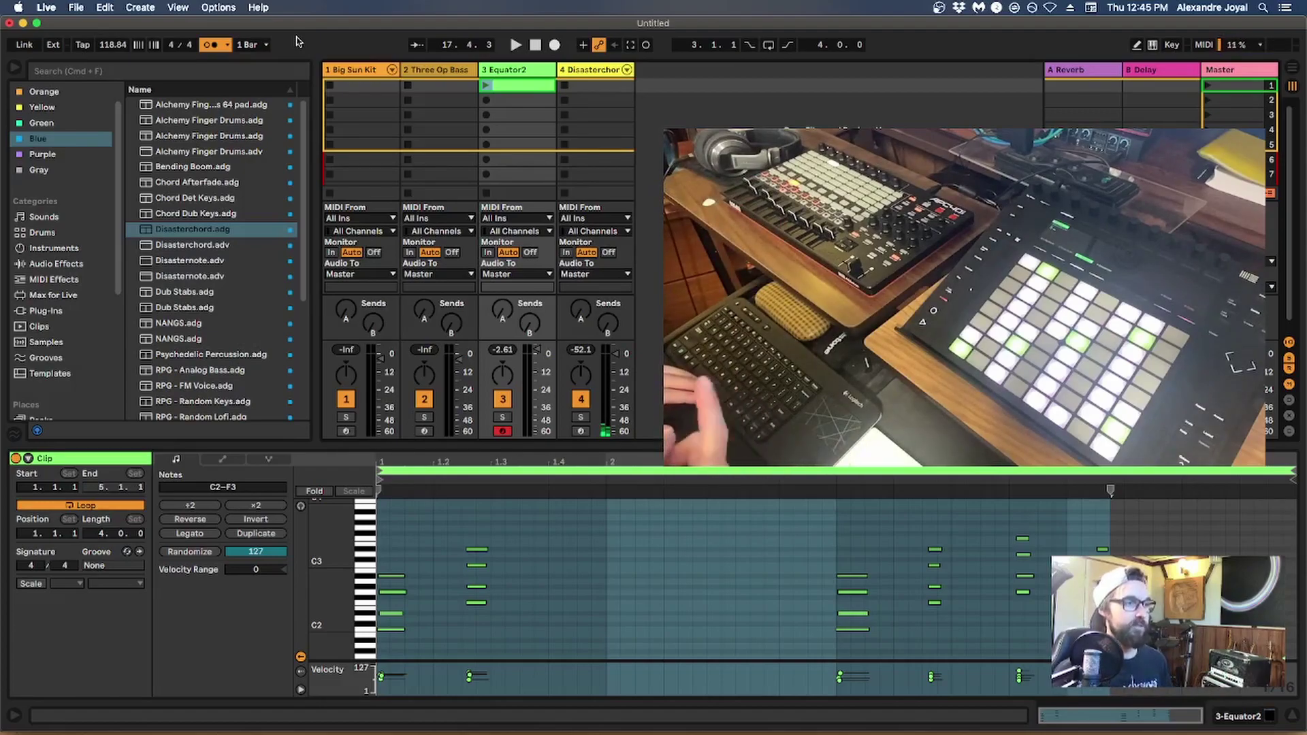
key(space)
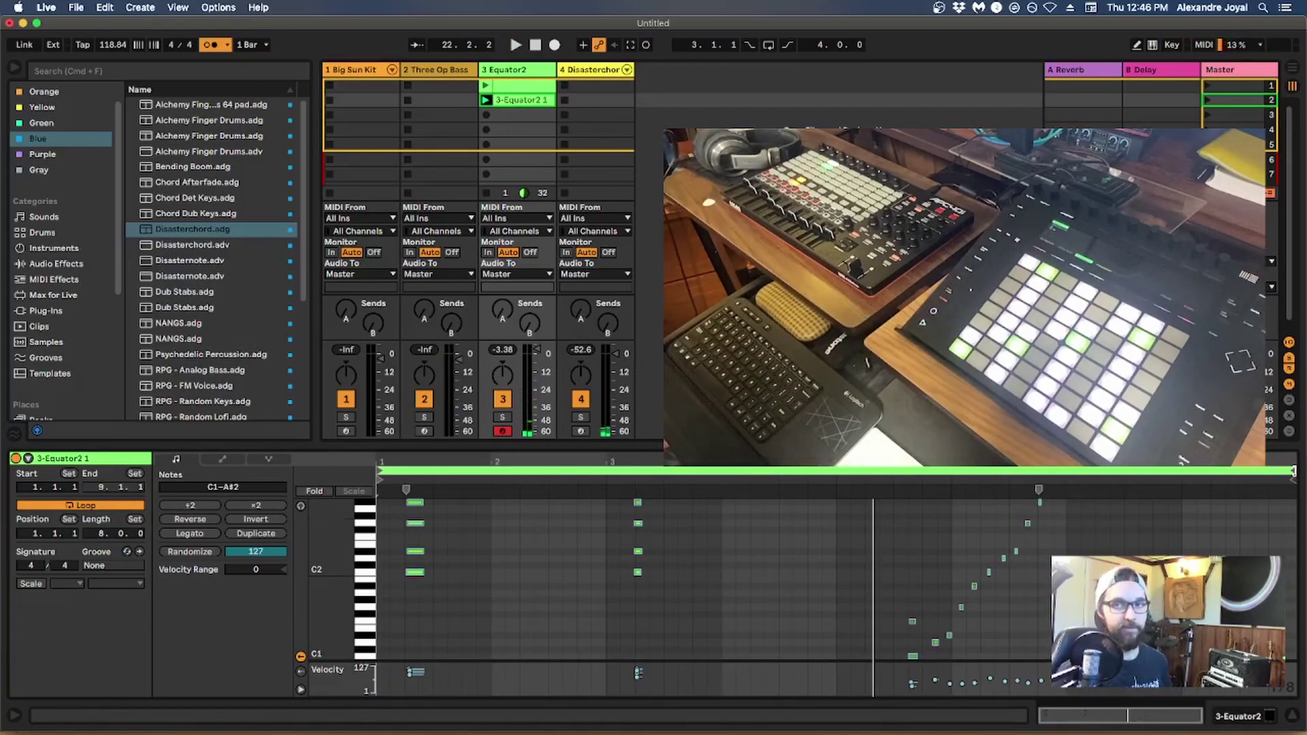
- Select the notes in the Equator2 track's second clip and start playback
key(super+a)
drag(1267, 526, 608, 576)
key(space)
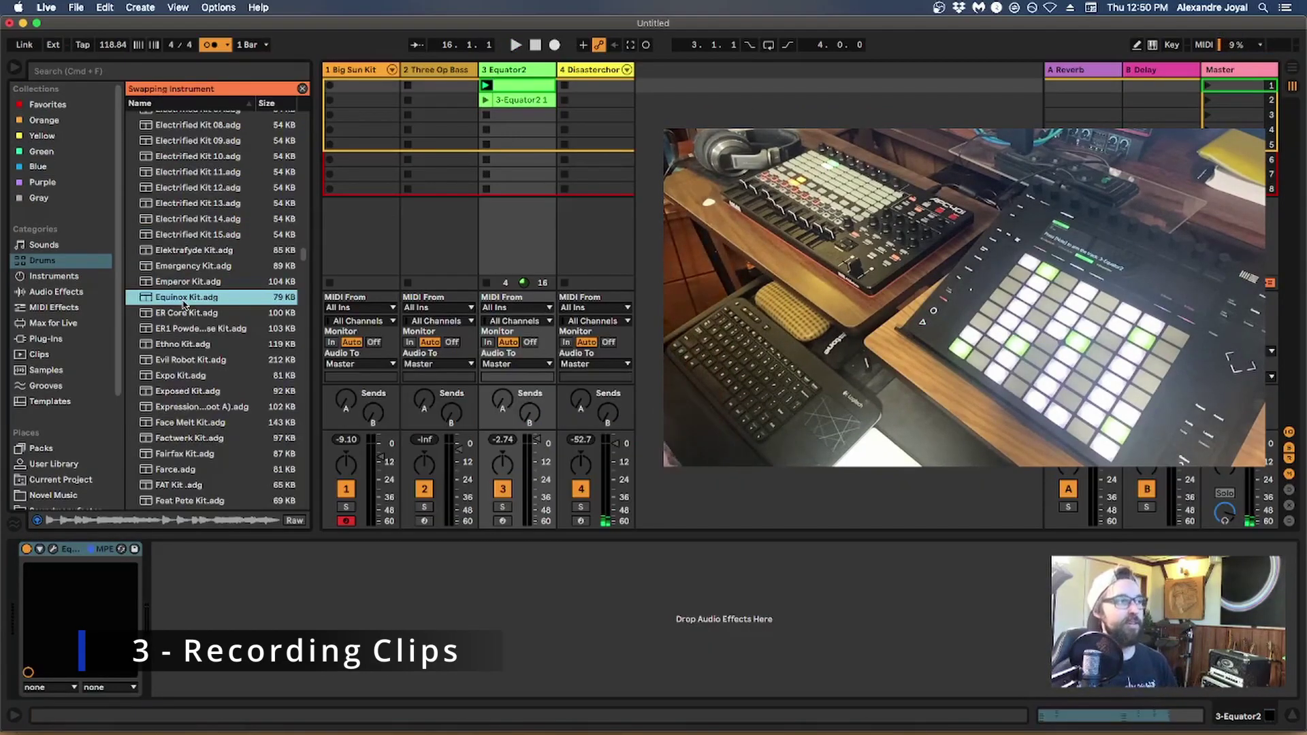
- Exit instrument swapping, record a looping drum clip in the Big Sun Kit track's first slot, and enlarge its note editor
click(302, 89)
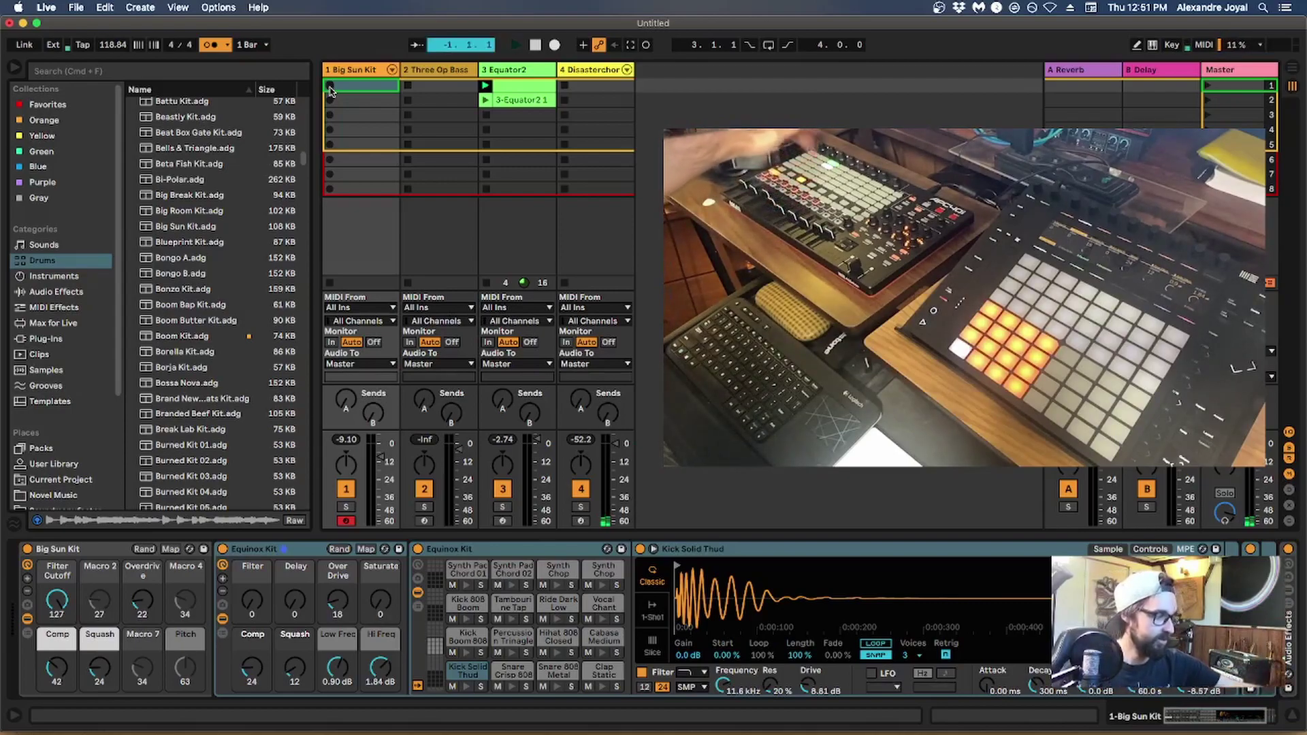
click(330, 85)
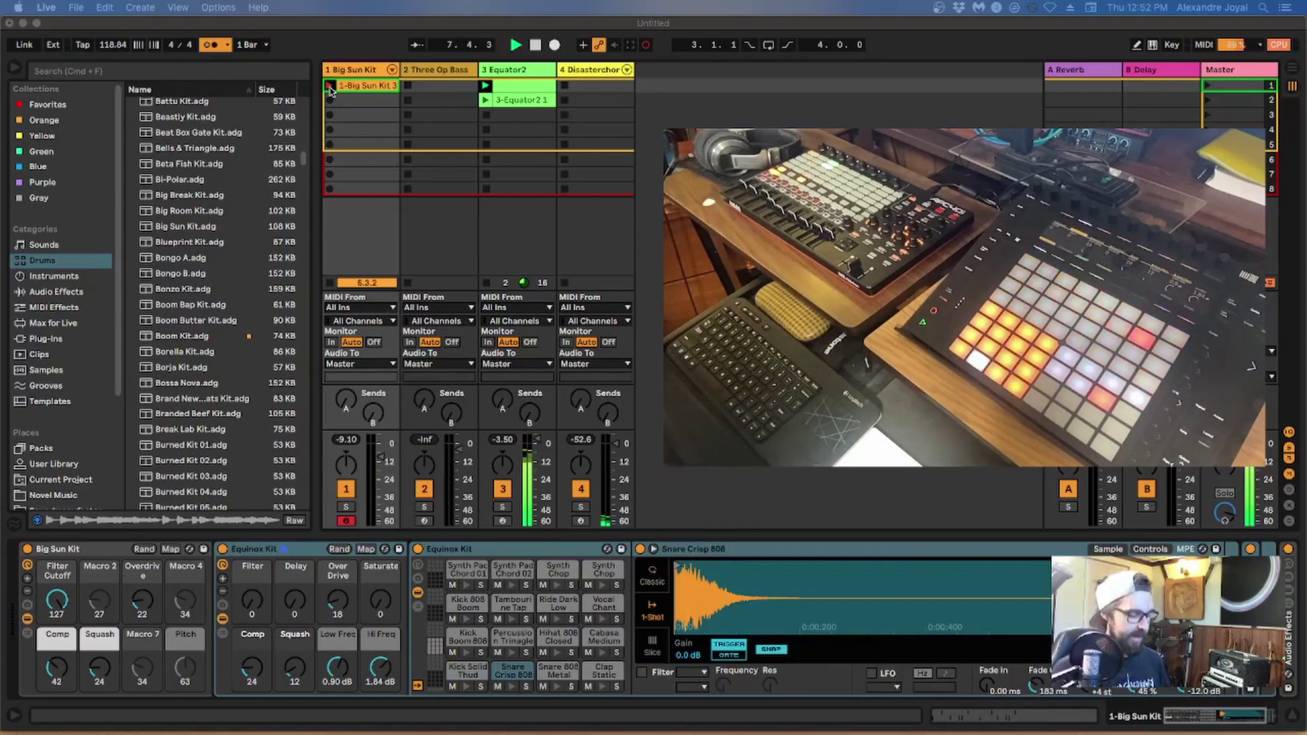
click(330, 86)
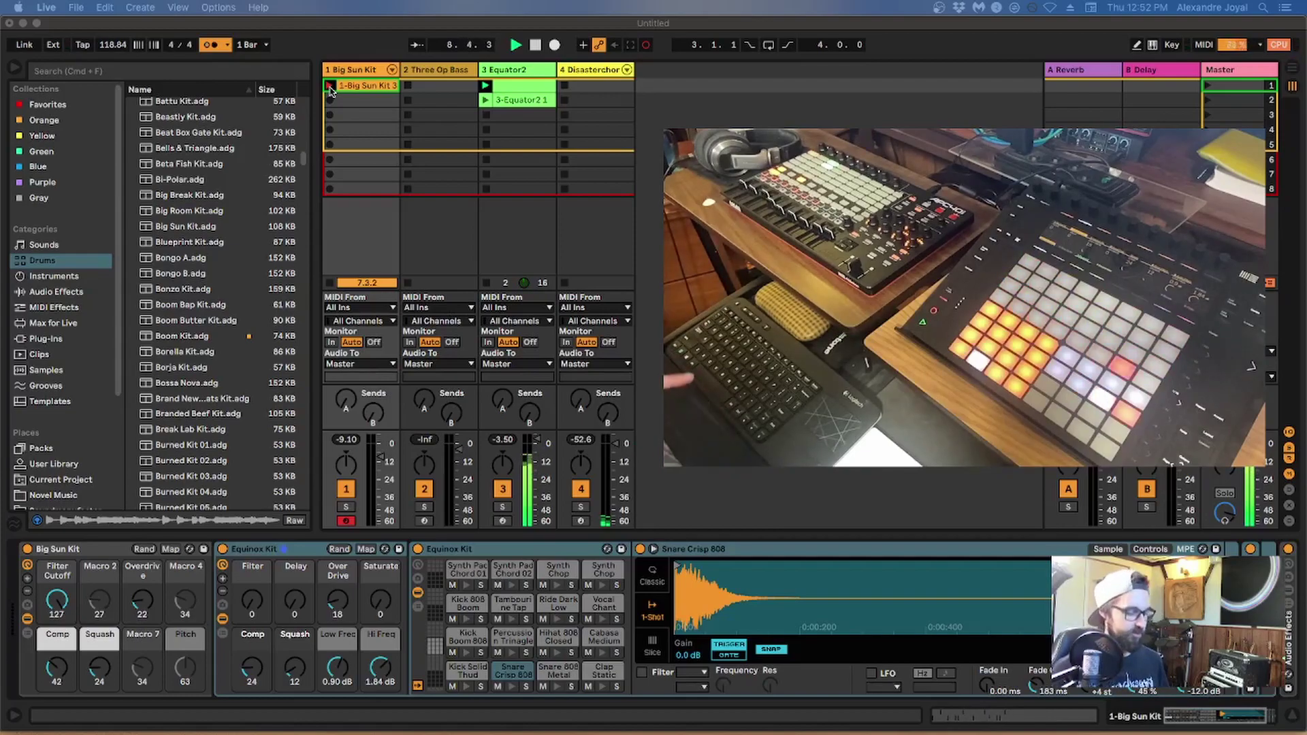
double_click(330, 87)
drag(641, 536, 641, 362)
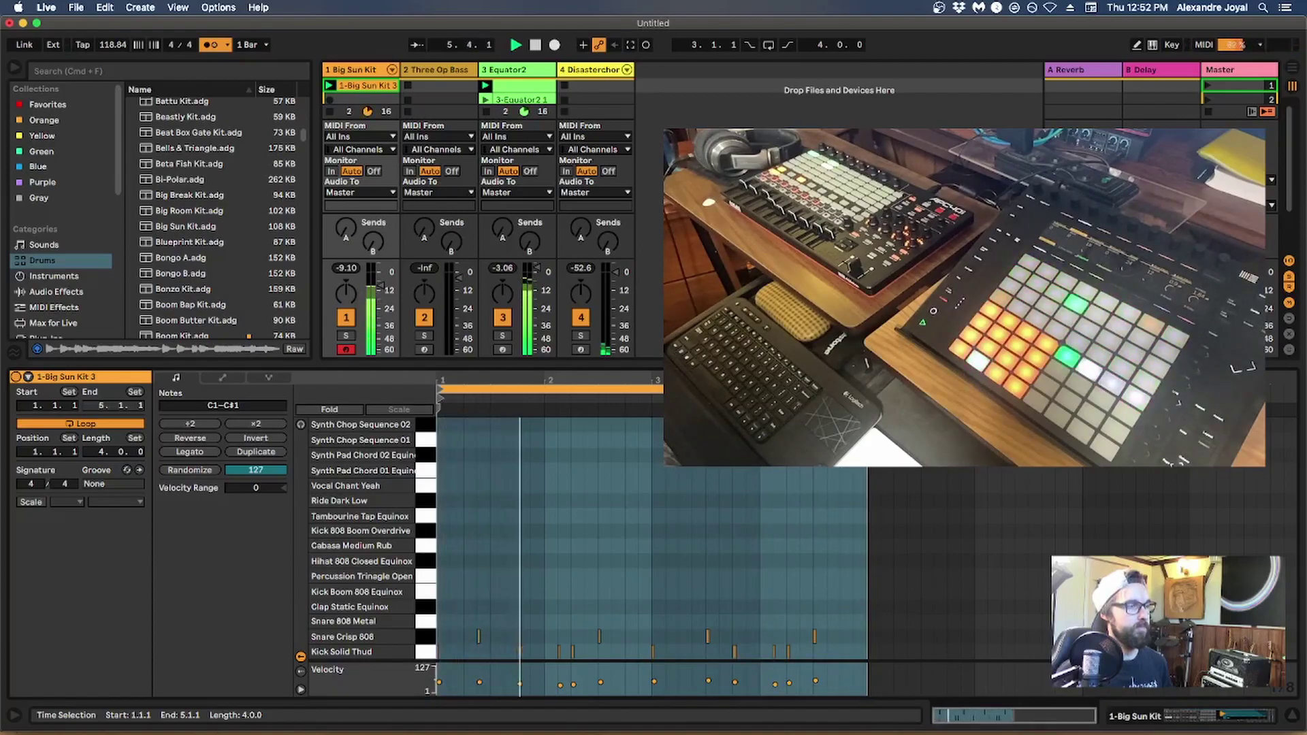
- Stop playback and delete the recorded drum notes and their clip from the Big Sun Kit track
key(space)
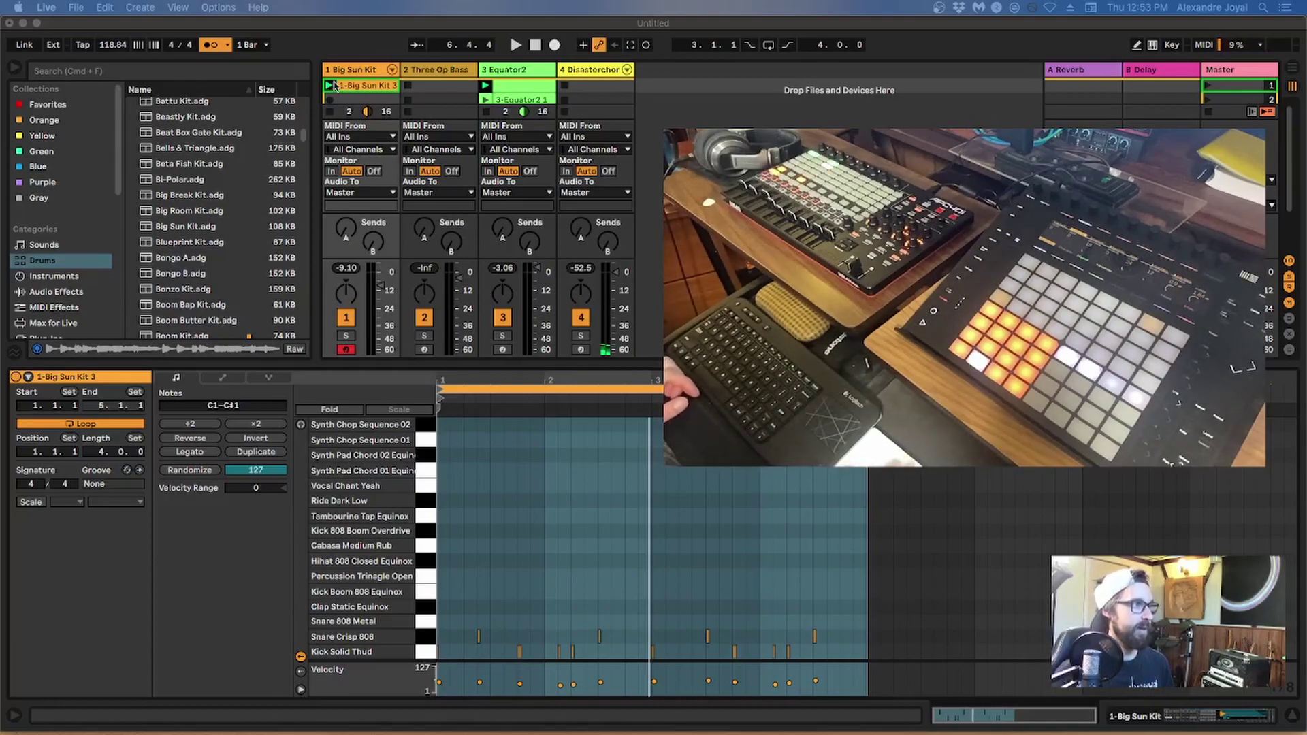
key(BackSpace)
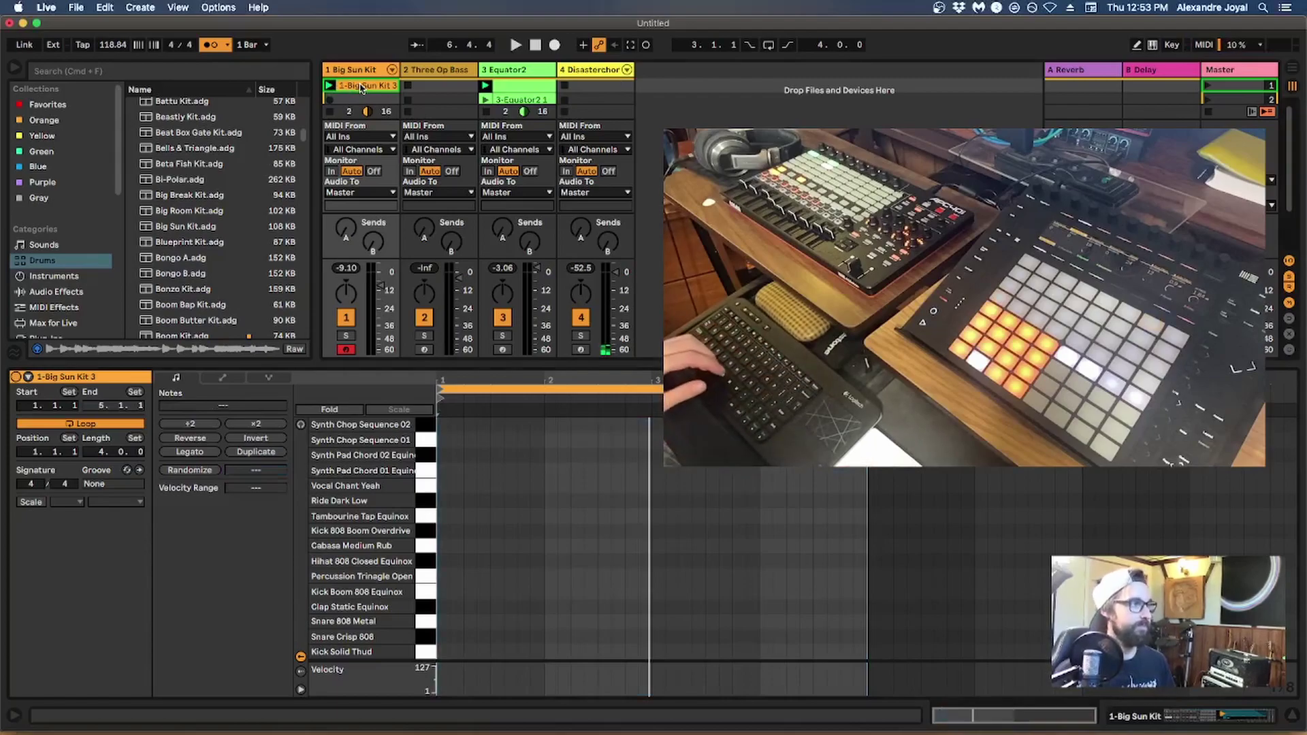
key(BackSpace)
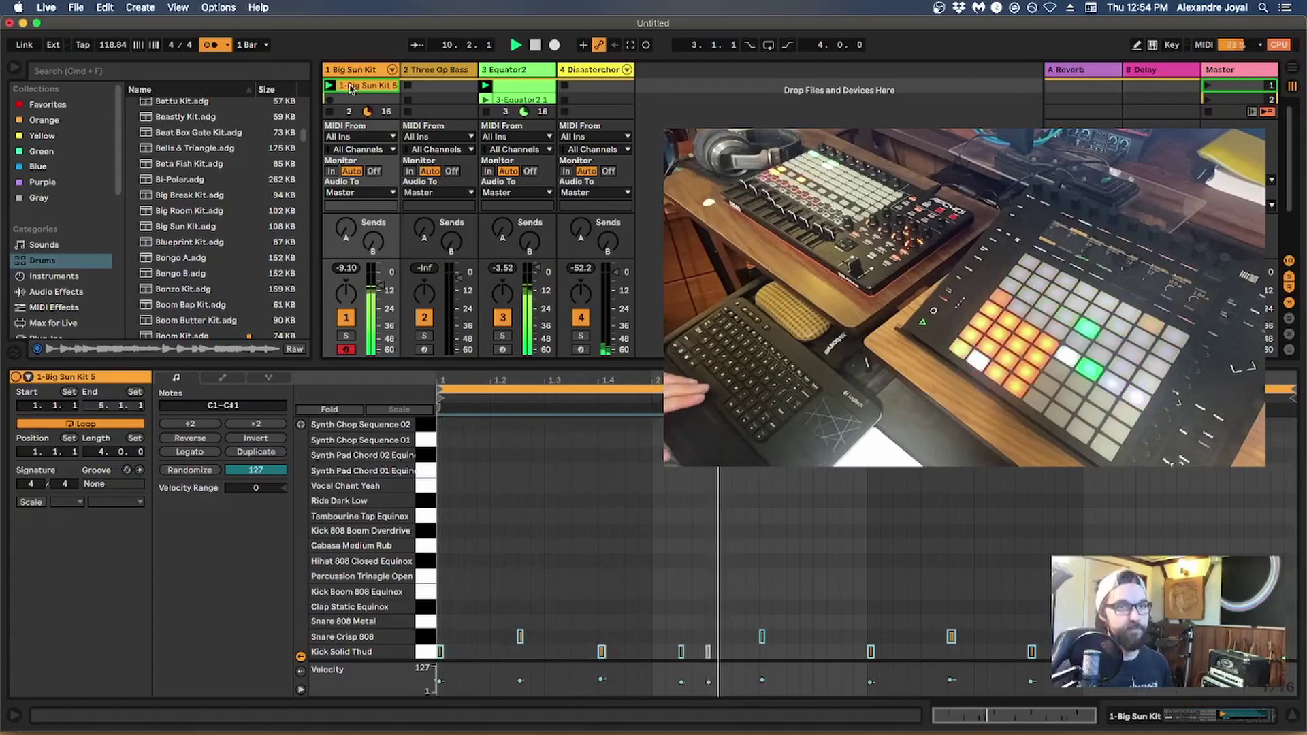
- Set the global launch quantization to None
click(239, 45)
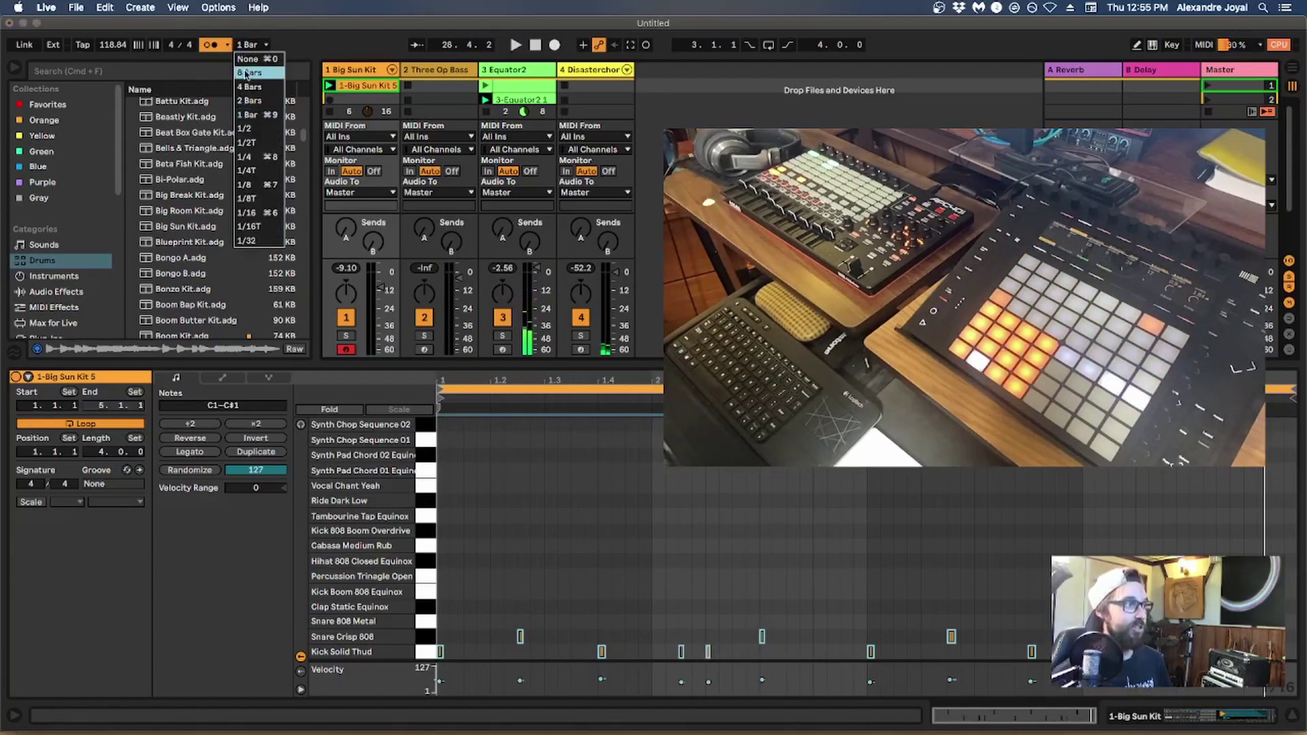
click(248, 59)
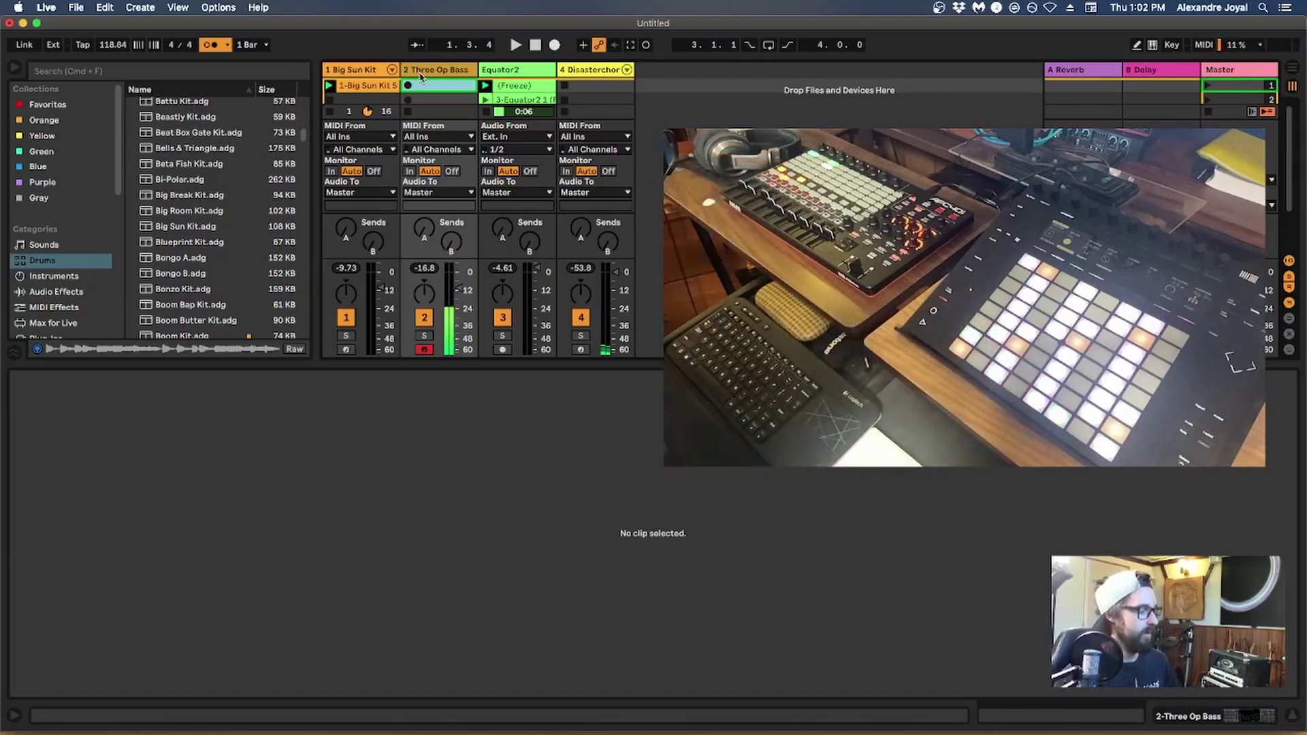
- Record a bass clip in the first slot of the Three Op Bass track, switch it to loop playback, and stop the transport
click(407, 85)
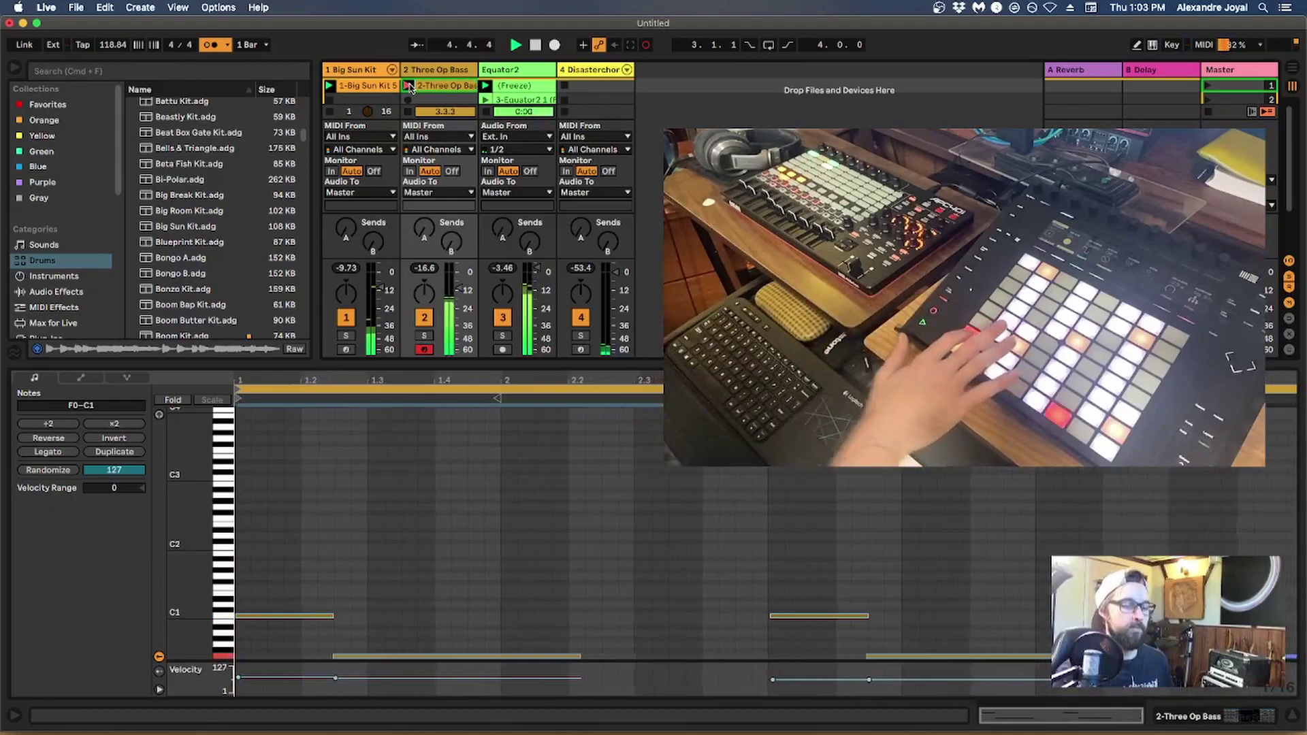
click(410, 87)
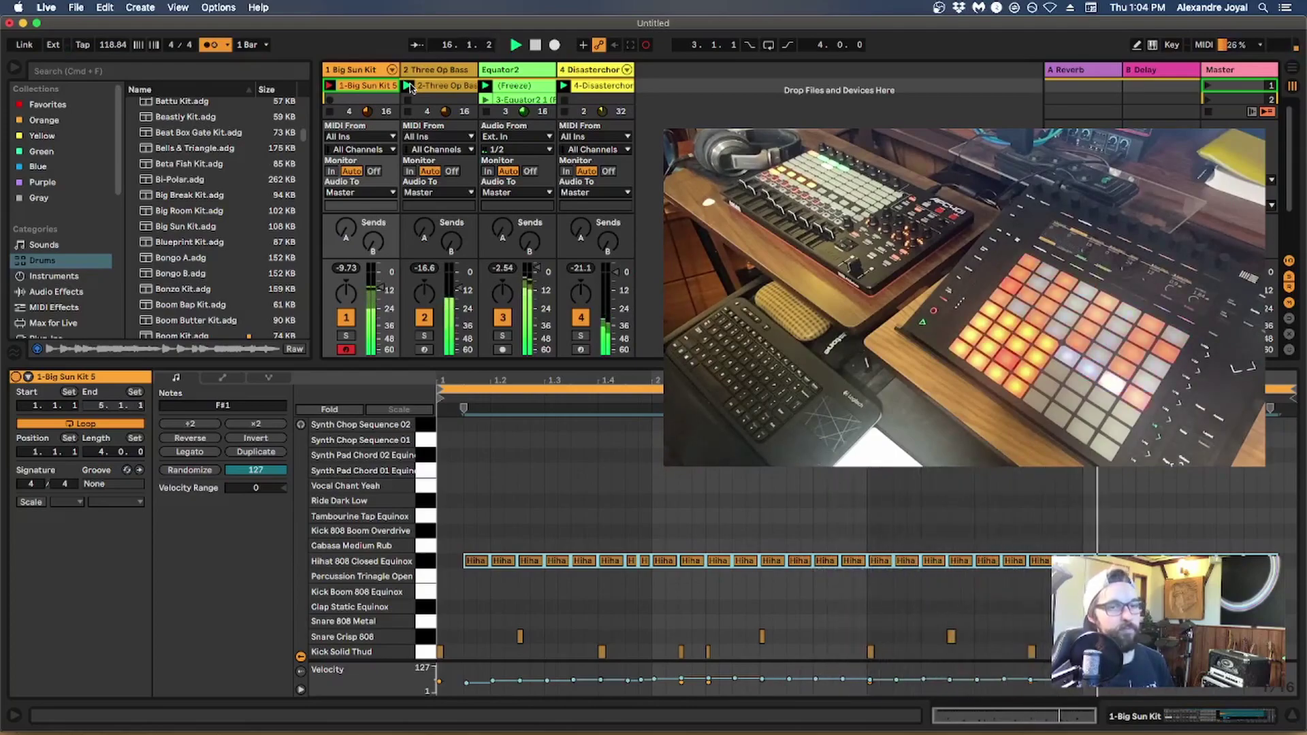
key(space)
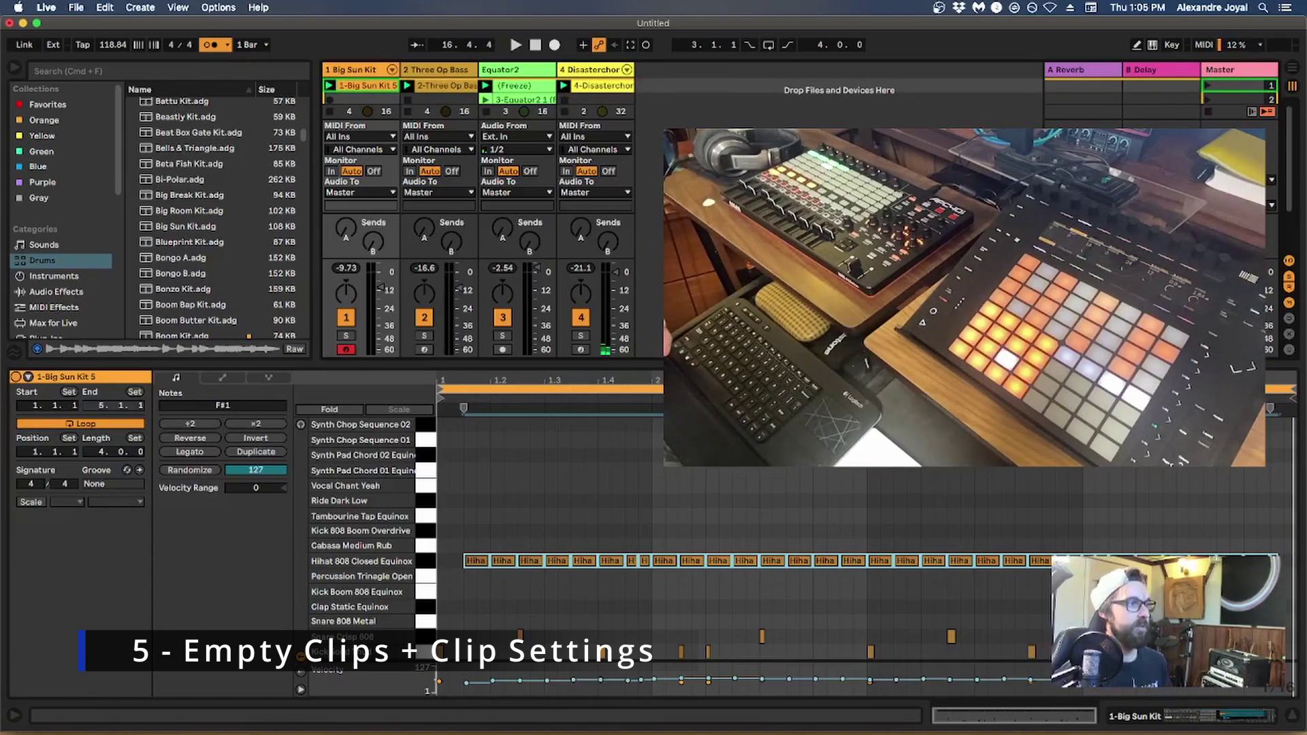
- Insert an empty MIDI clip in the Disasterchord track's second slot and try inserting another in its third slot
drag(687, 380, 687, 552)
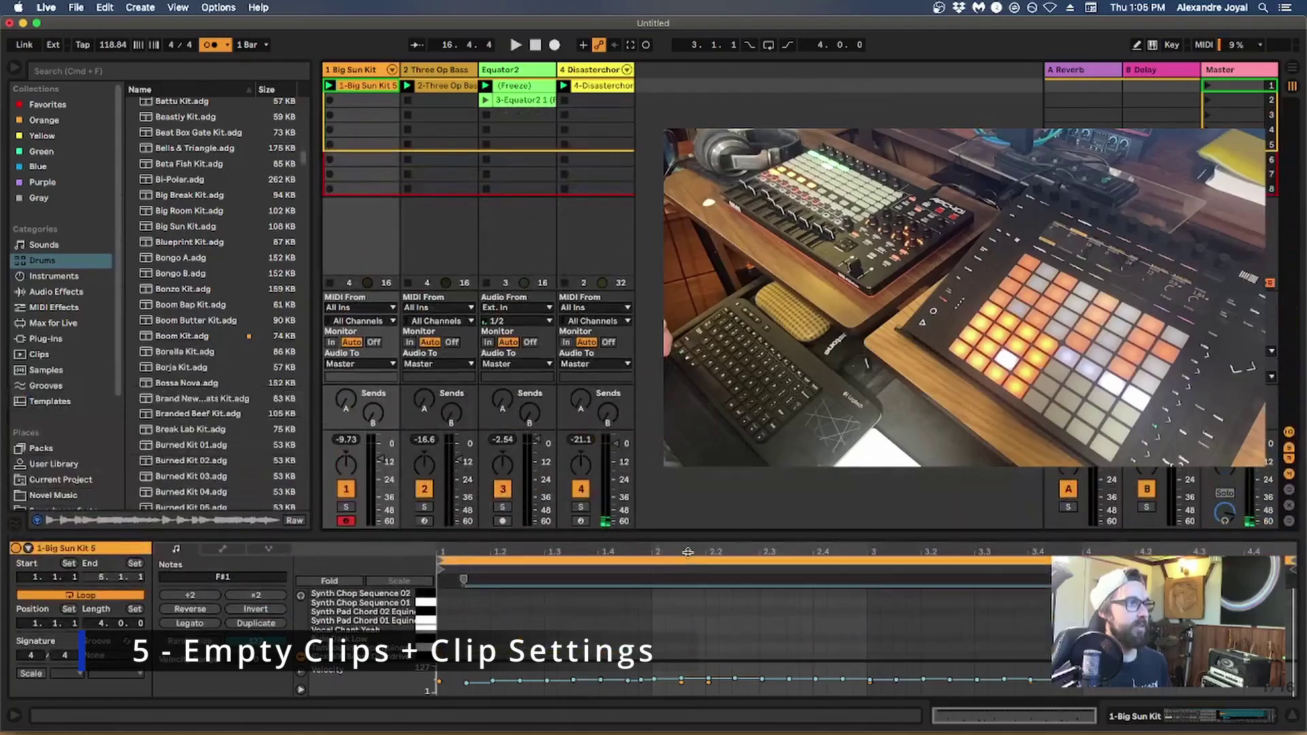
double_click(596, 102)
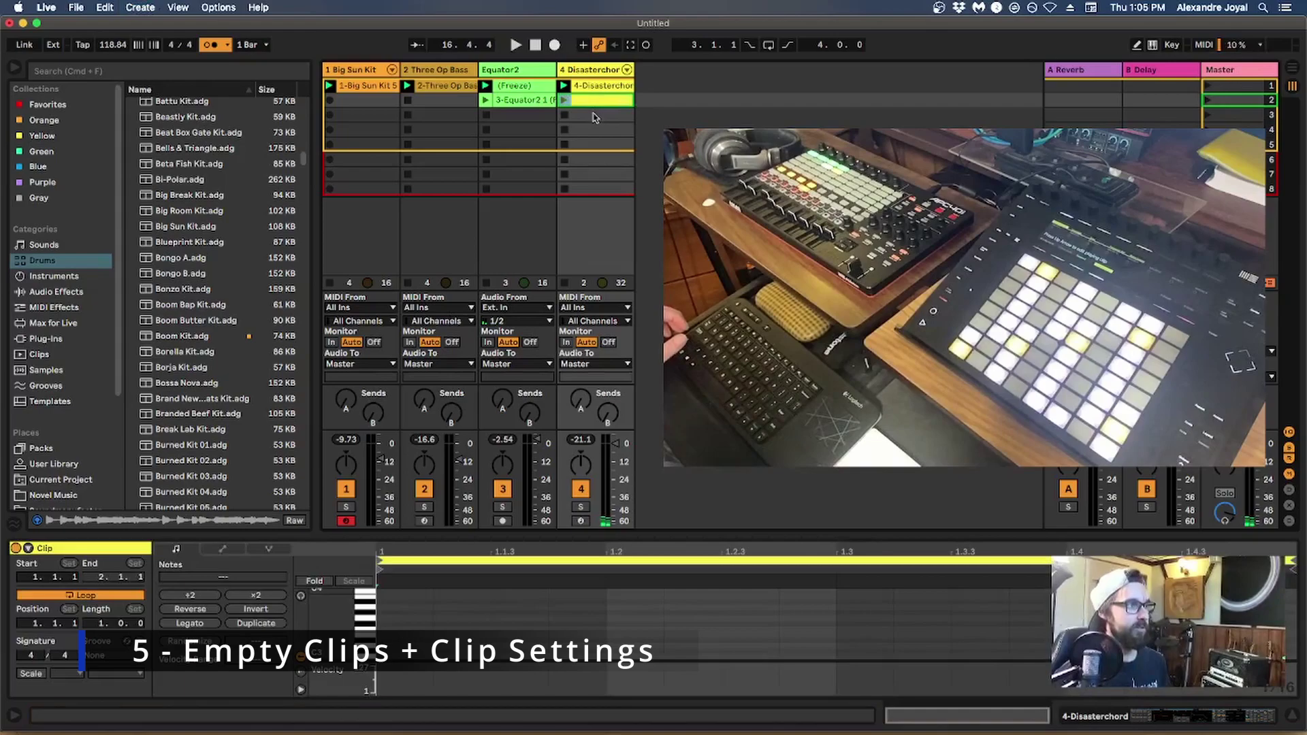
right_click(594, 117)
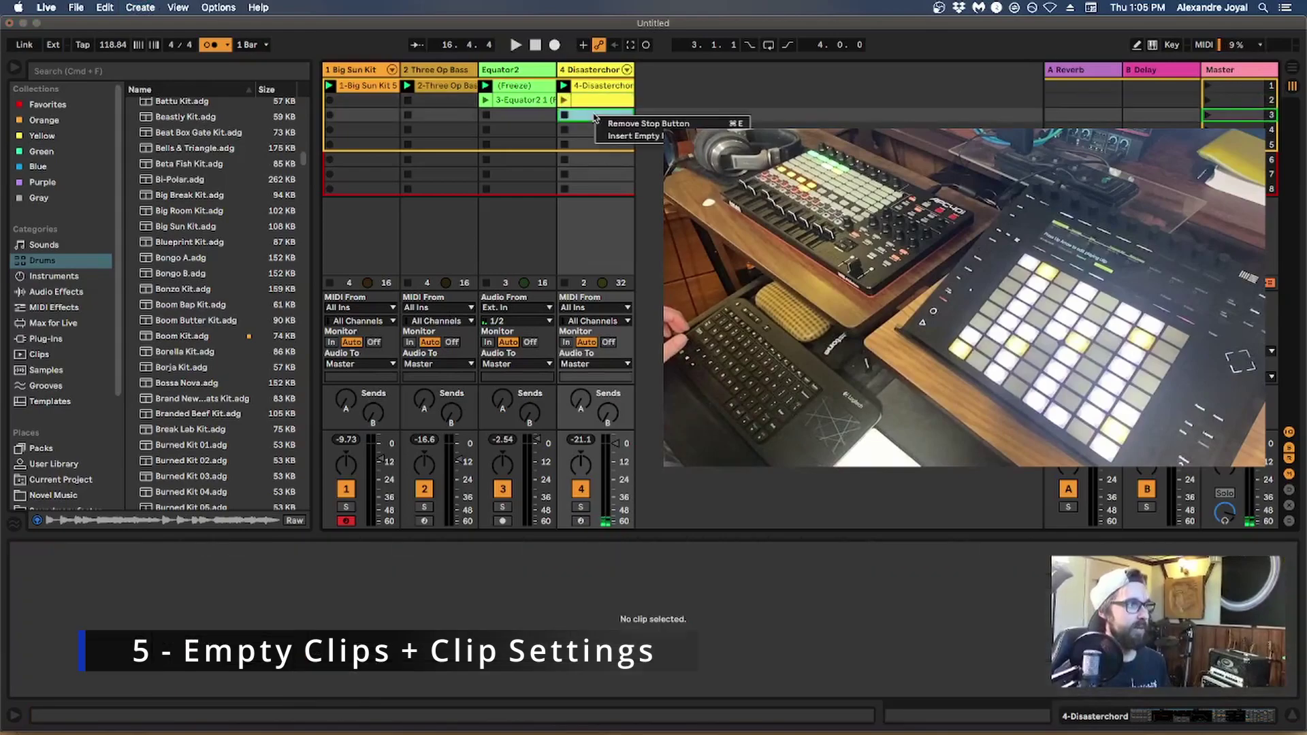
click(643, 136)
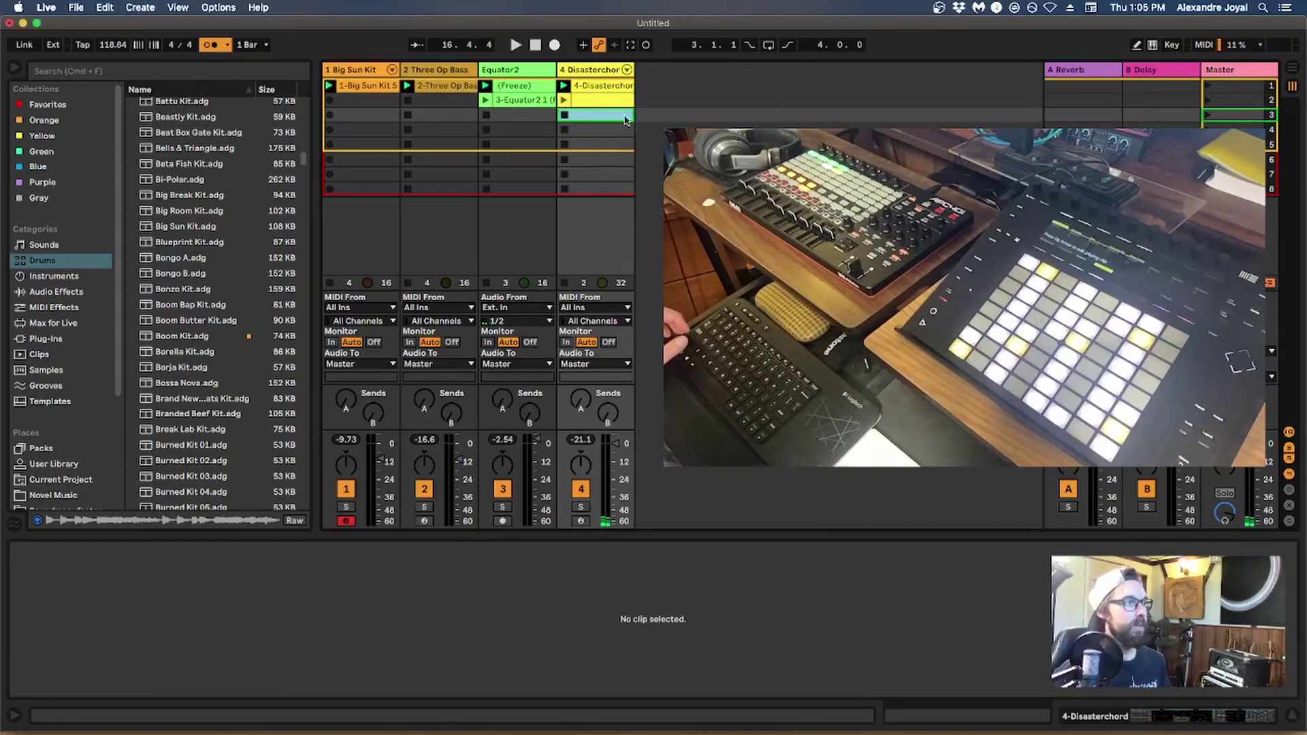
- Open the empty MIDI clip in the Disasterchord track's second slot for editing and set its loop length to 8 bars
double_click(606, 101)
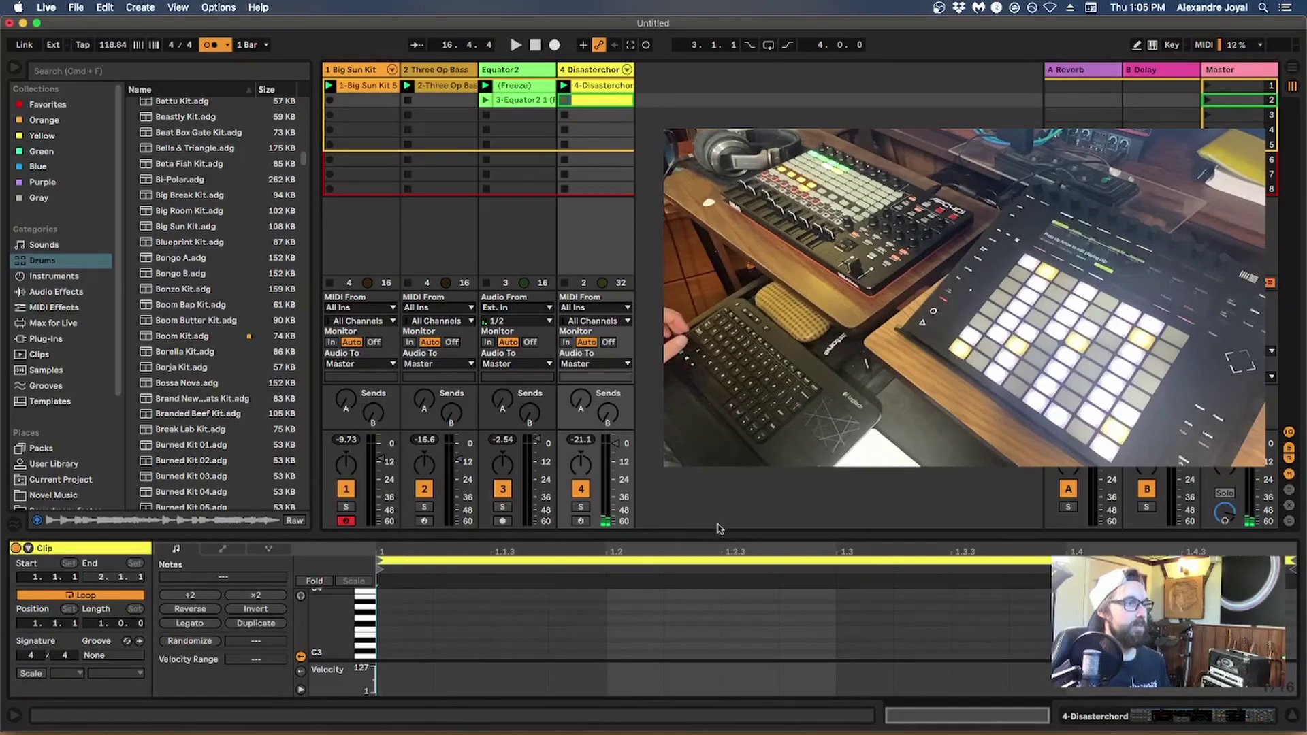
drag(718, 532, 719, 353)
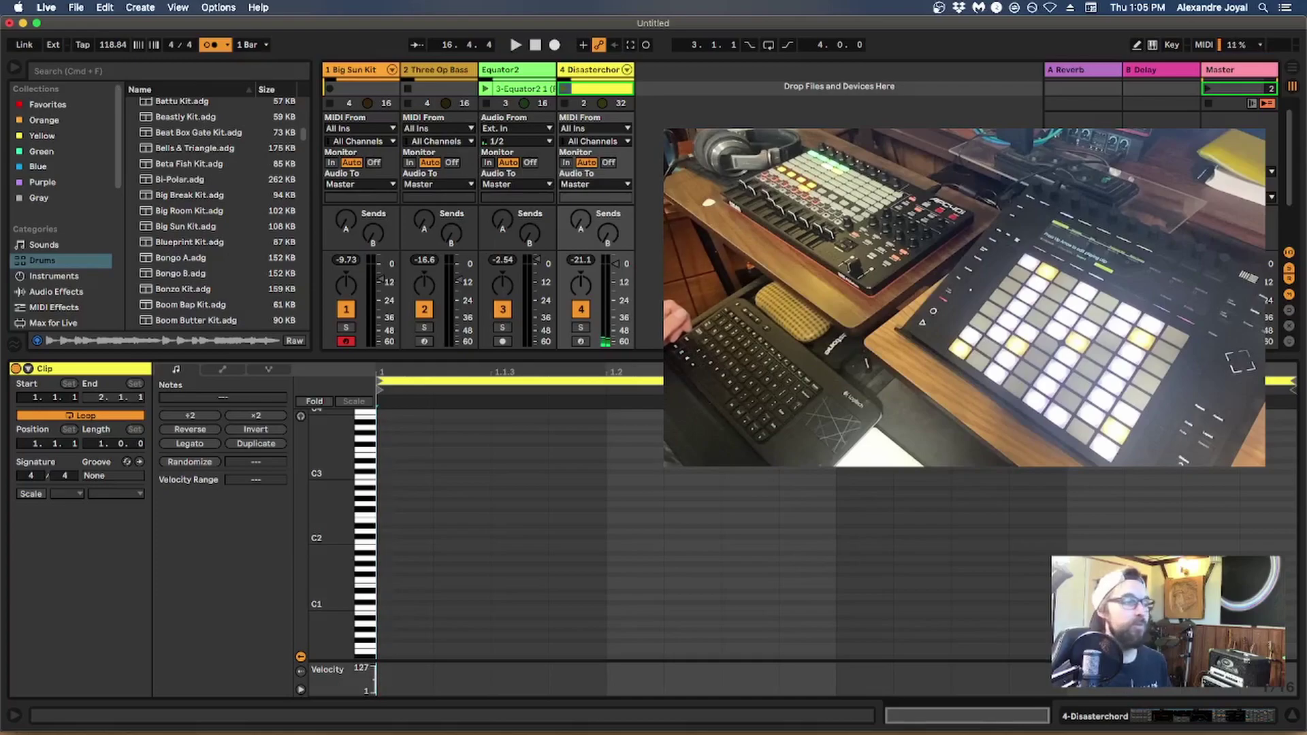
drag(365, 463, 554, 390)
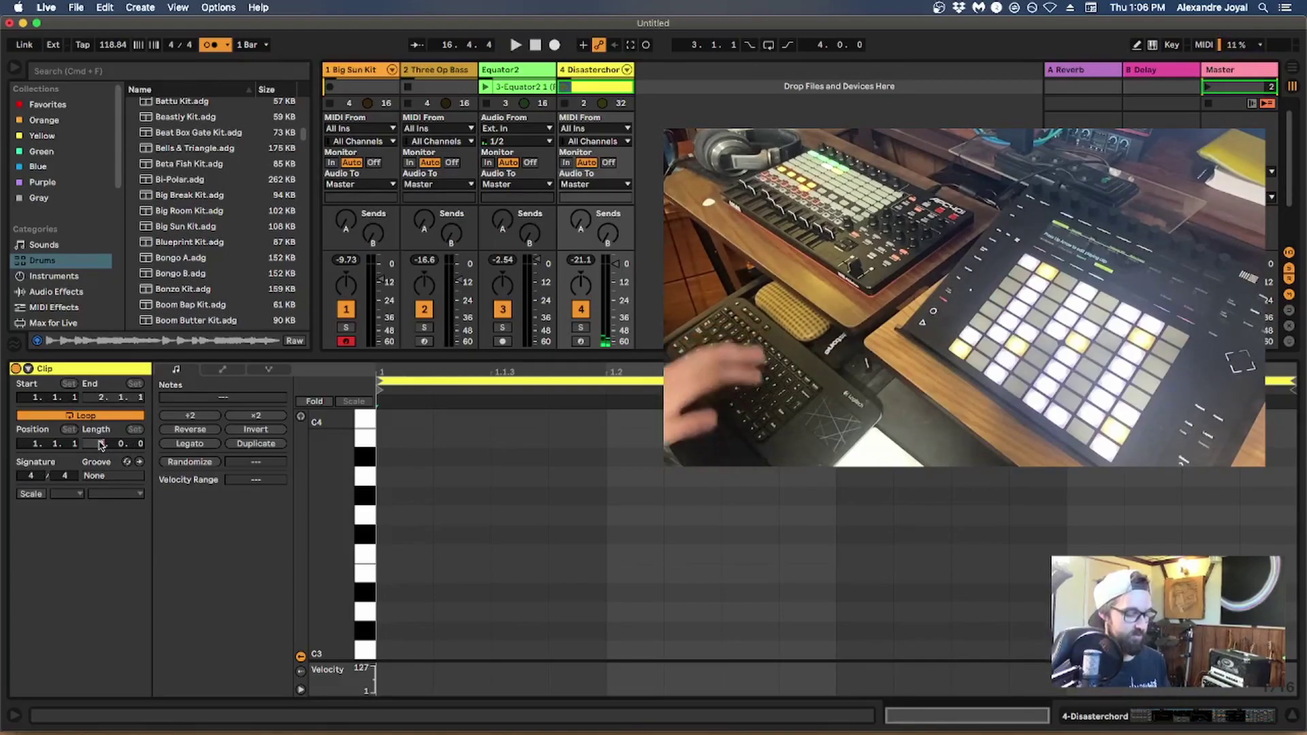
key(minus)
key(minus)
key(minus)
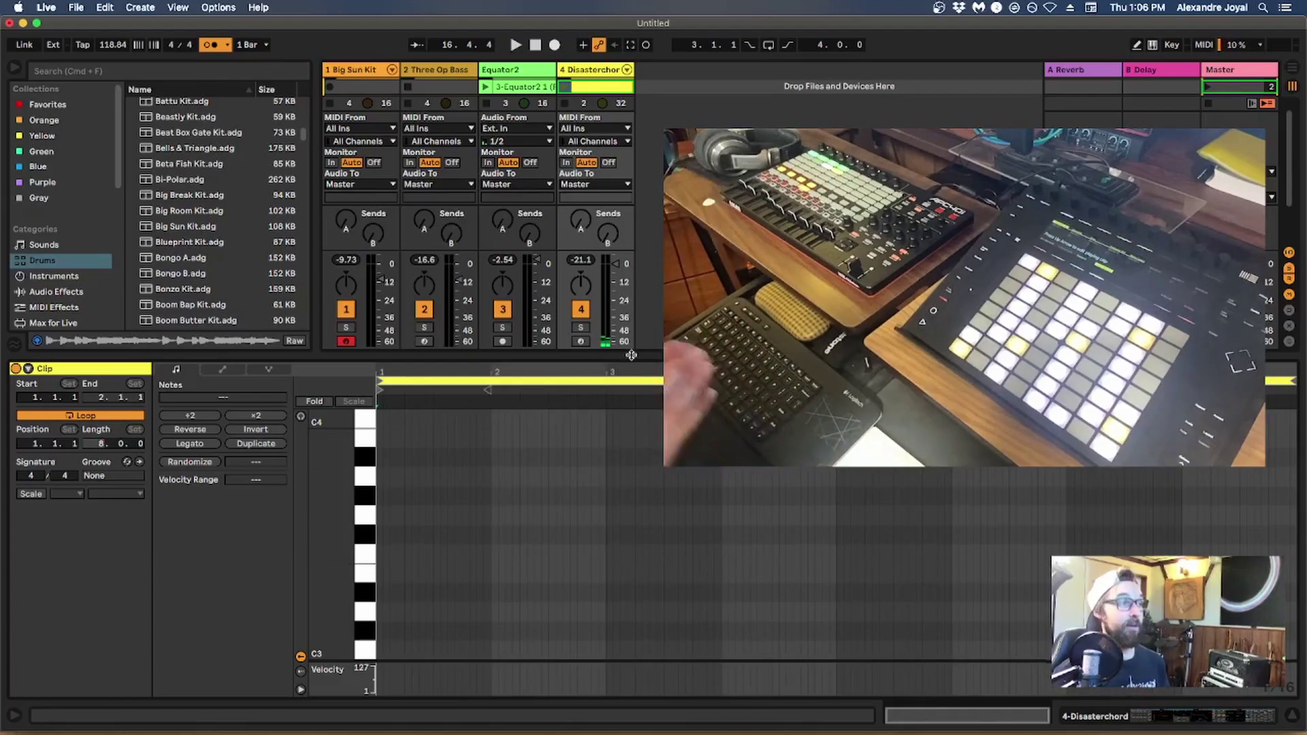
drag(631, 355, 644, 460)
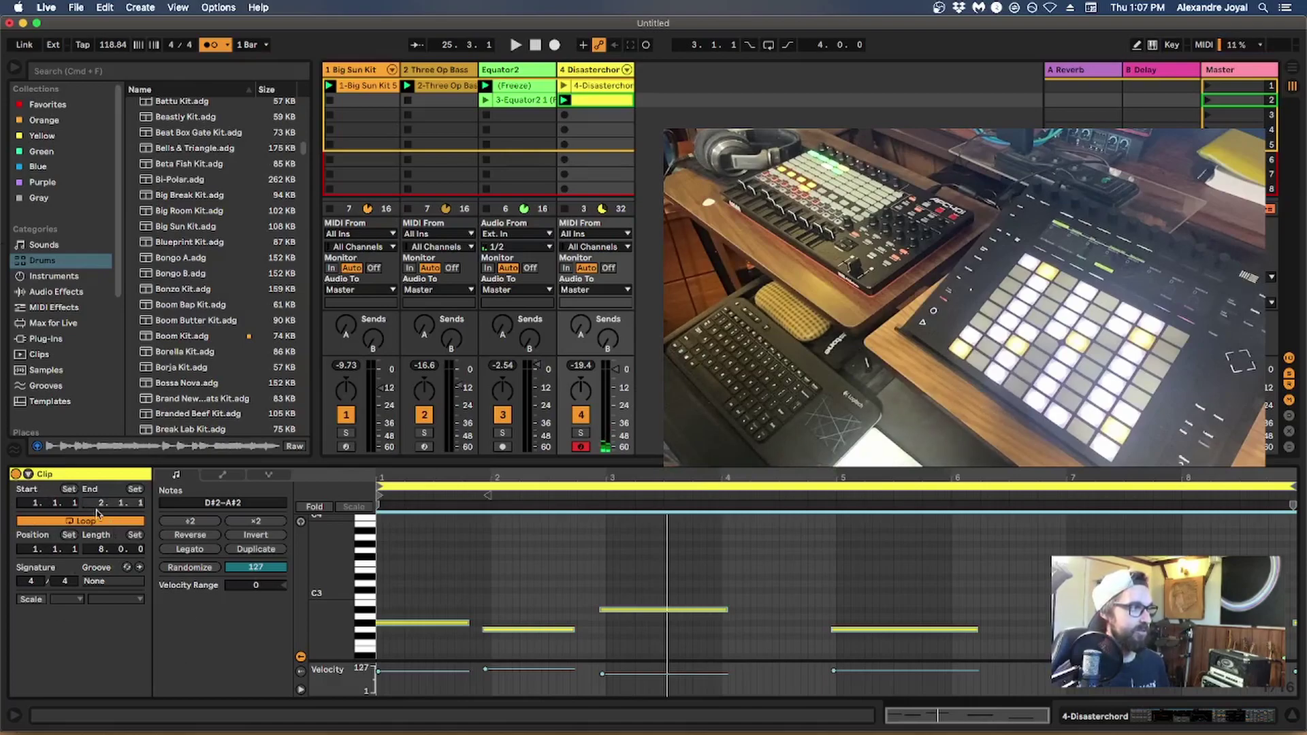
- Select the Disasterchord clip's full loop range and move the clip's start marker to bar 7
mouse_move(380, 484)
mouse_down()
mouse_move(477, 487)
mouse_move(378, 490)
mouse_up()
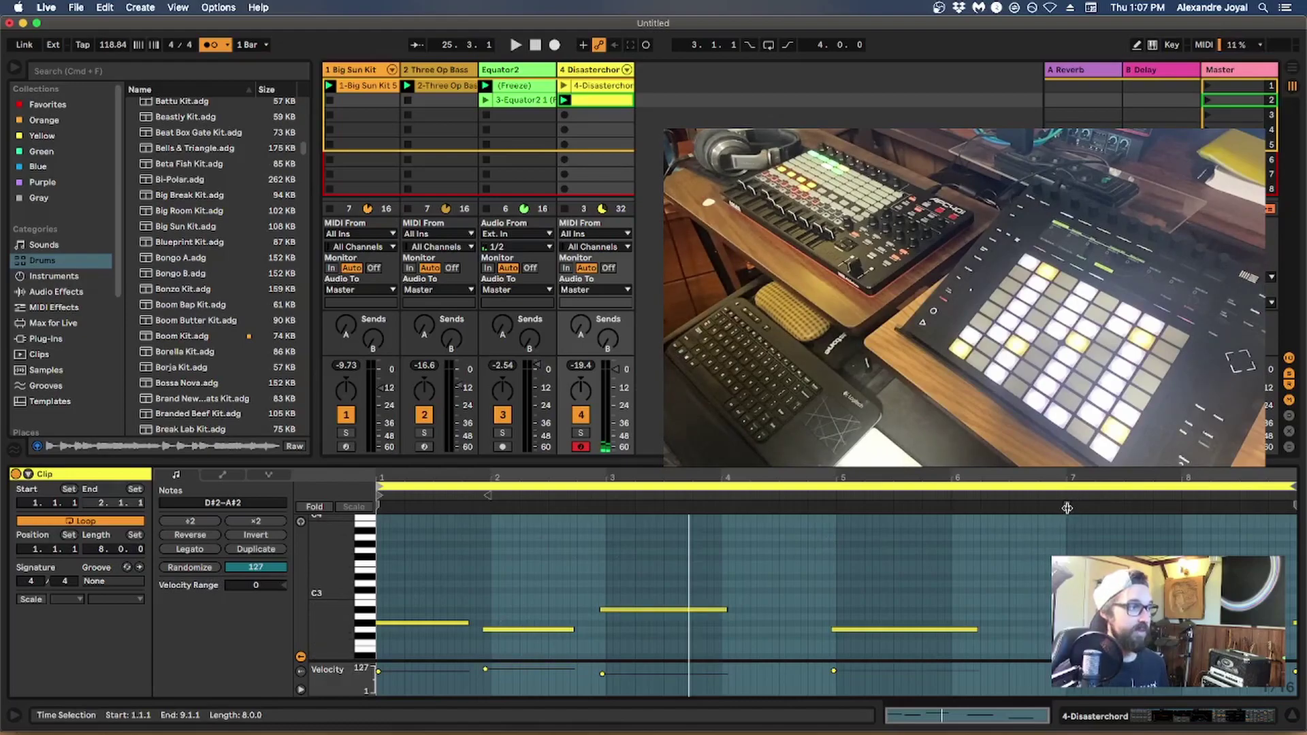
drag(382, 495, 1068, 495)
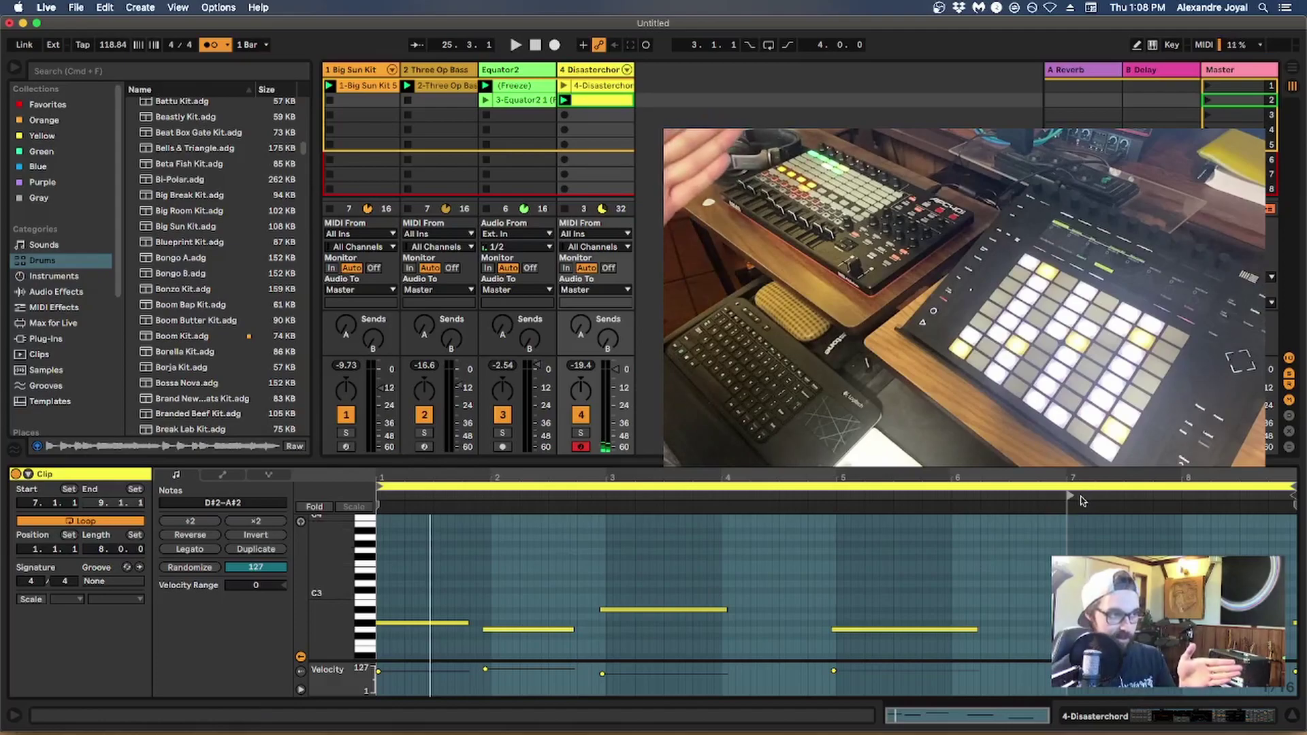
click(1102, 504)
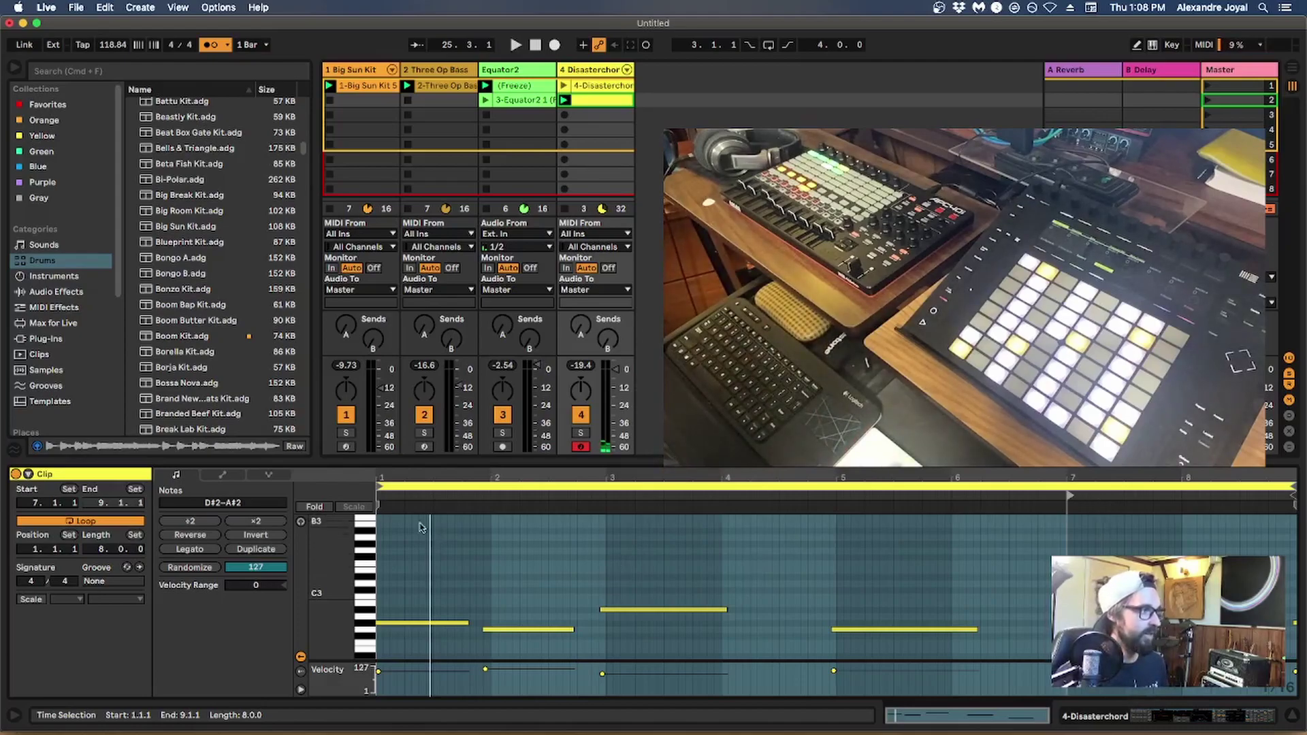
- Toggle the Disasterchord clip's Loop setting several times and leave it off
click(84, 521)
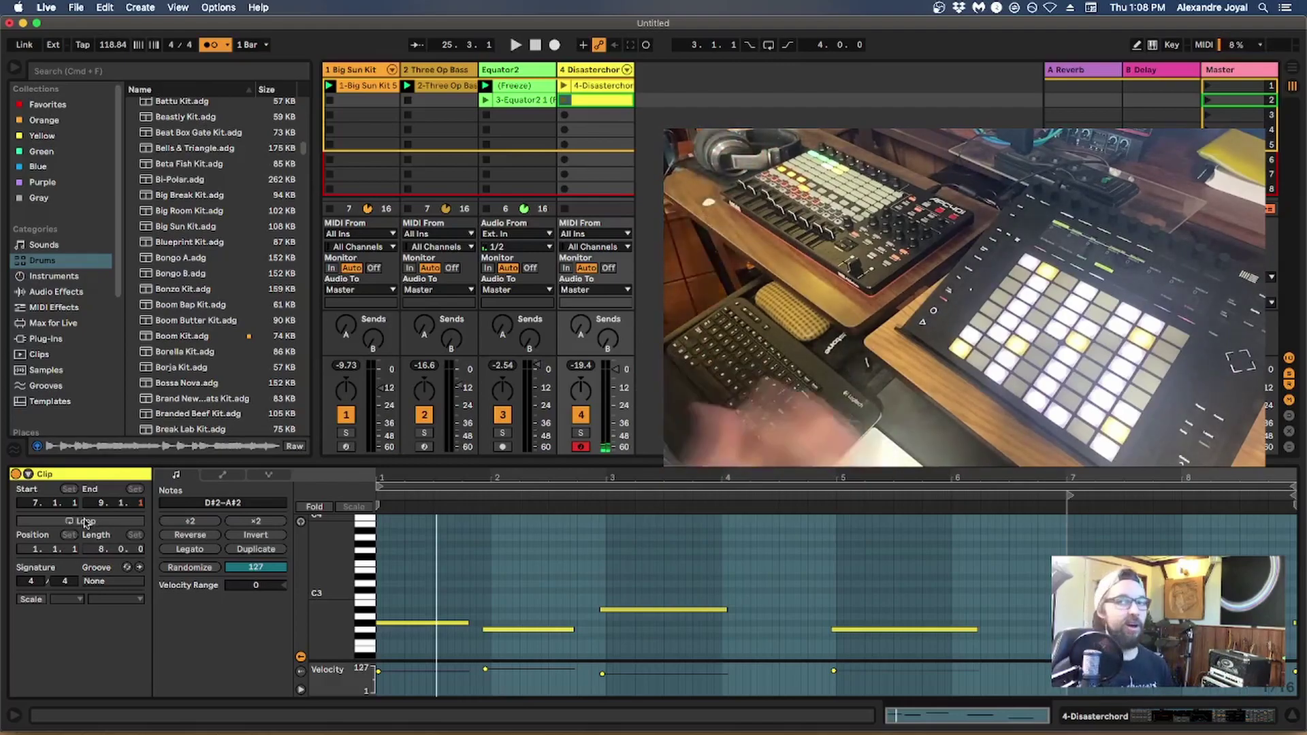
click(85, 522)
click(85, 522)
click(85, 521)
click(85, 522)
click(85, 522)
click(85, 522)
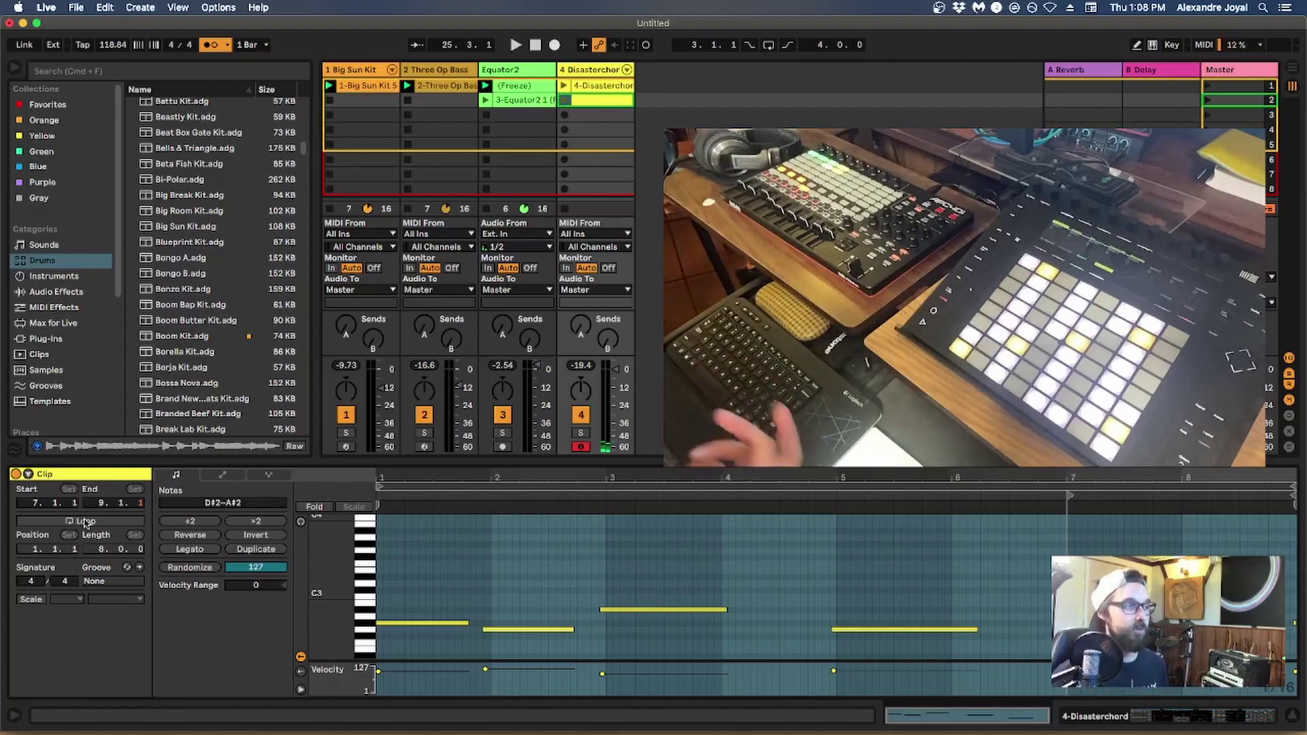
- Show the Disasterchord clip's launch settings, set its launch quantization to None, and stop playback
click(29, 475)
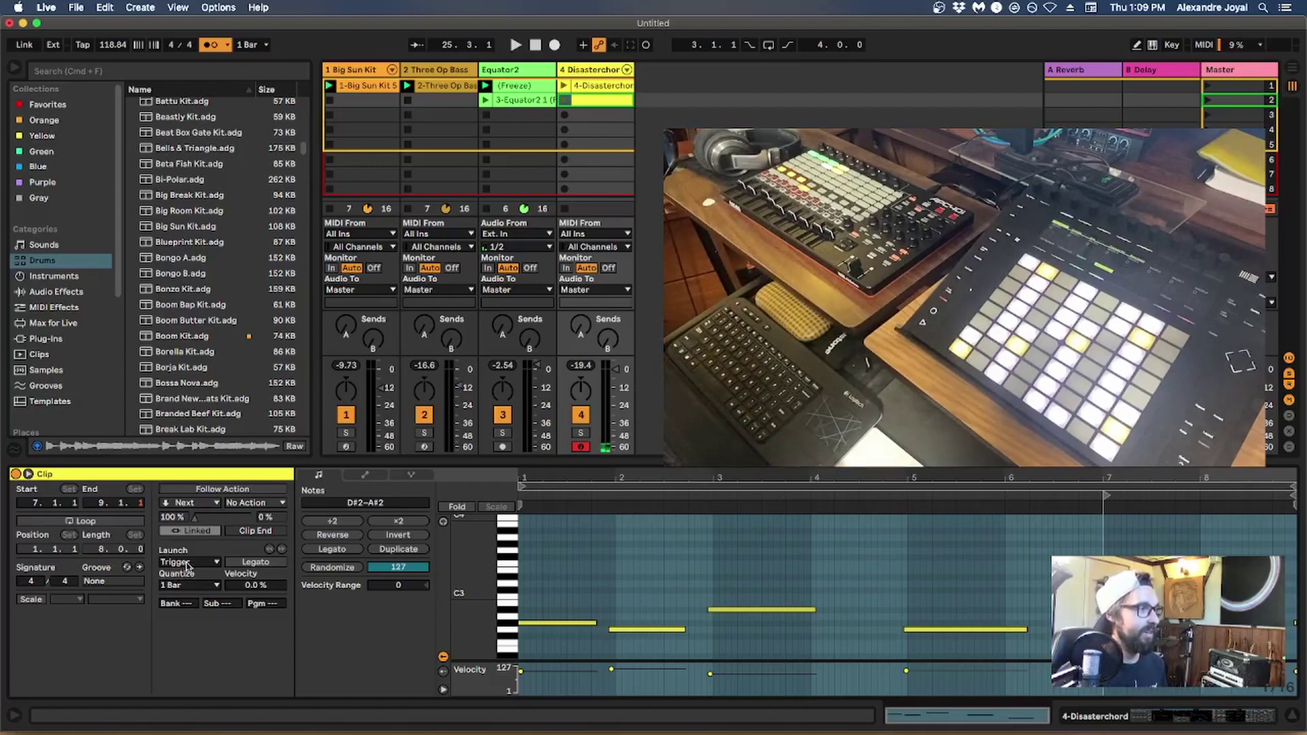
click(190, 585)
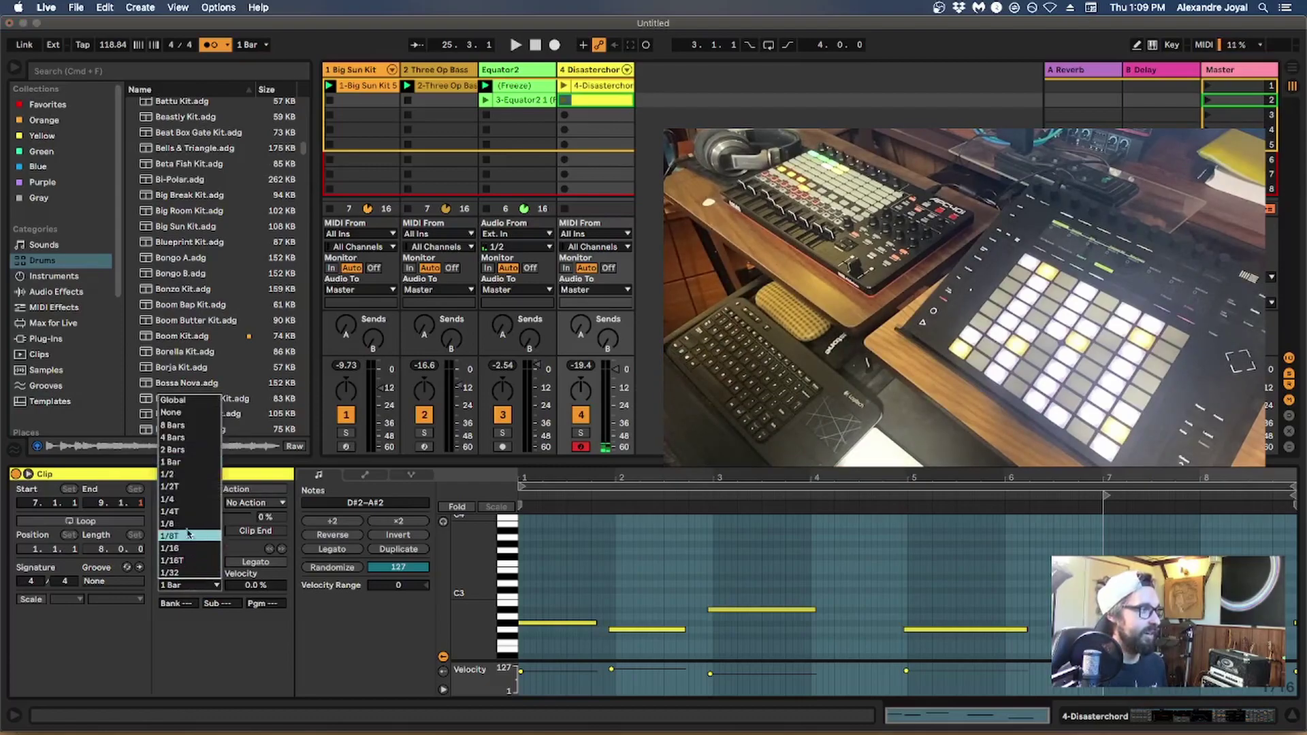
click(184, 415)
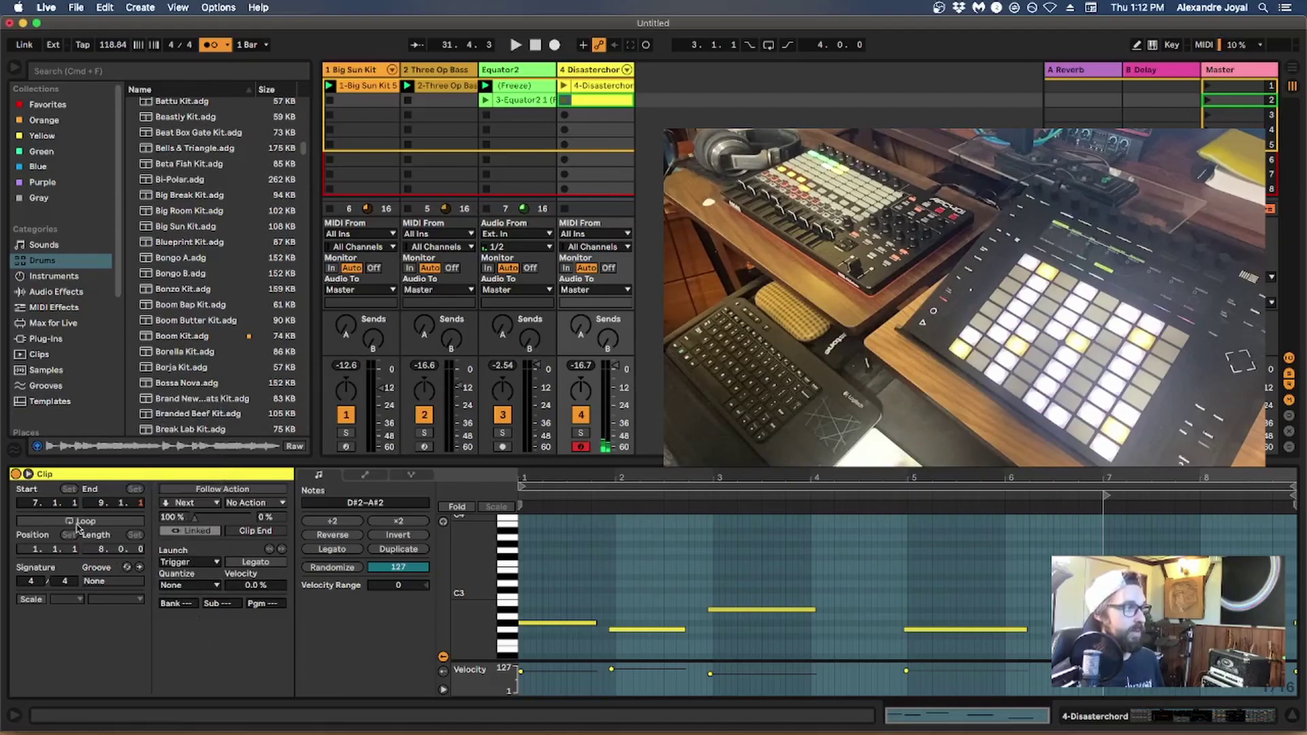
click(191, 587)
click(182, 423)
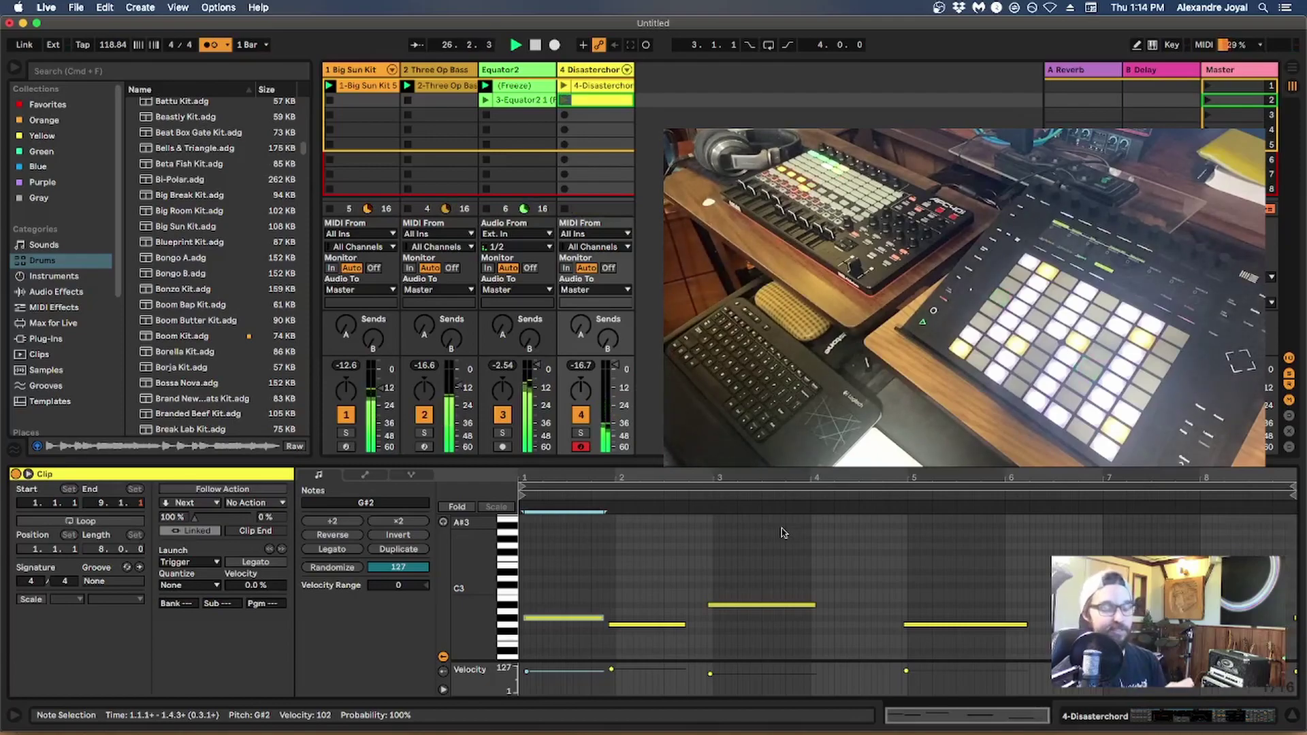
key(space)
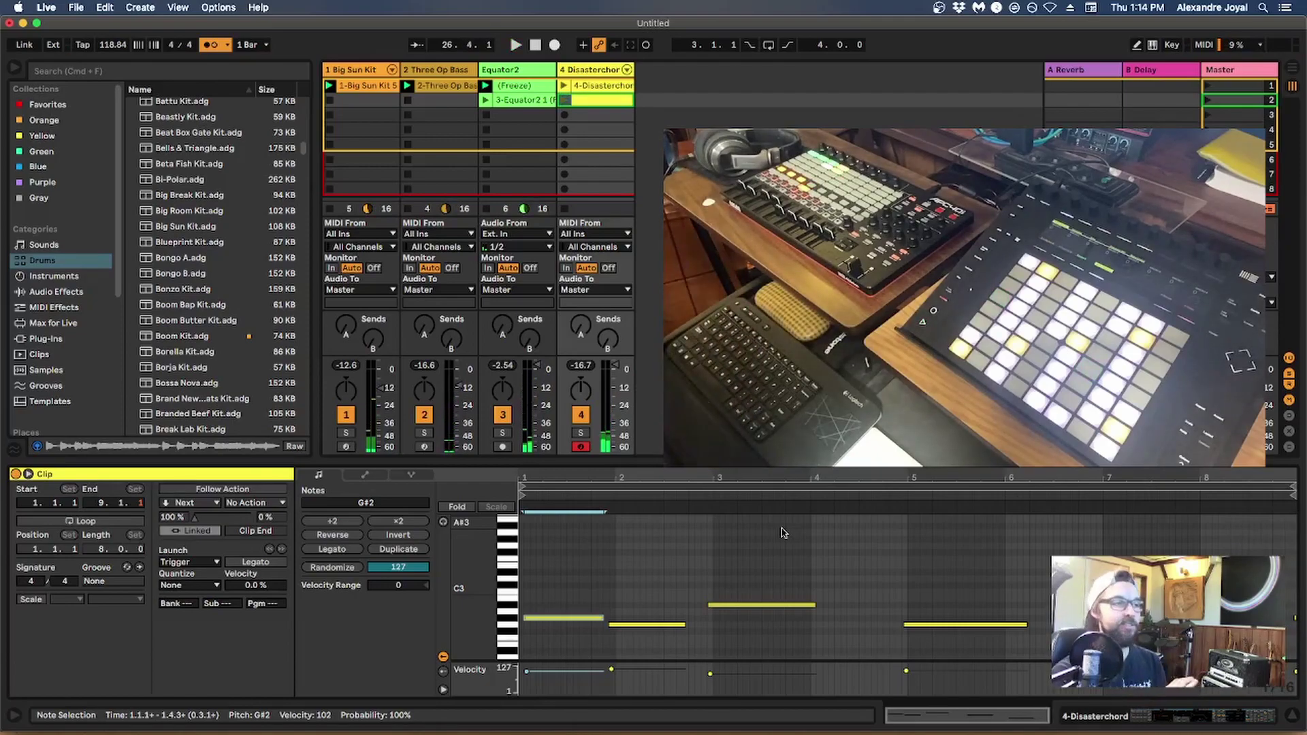